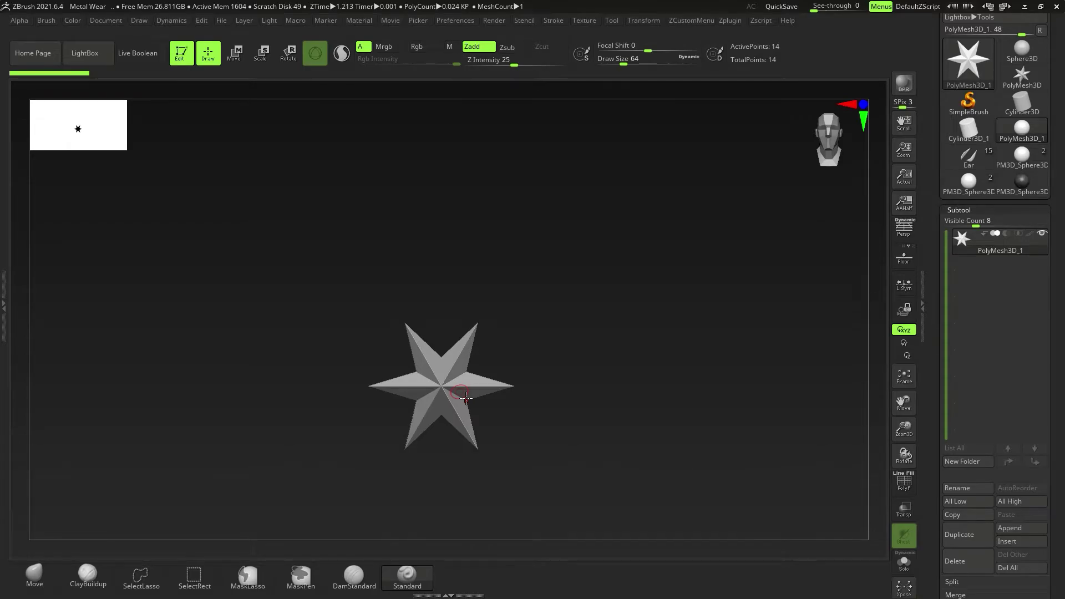
# - Insert a Sphere3D as a new subtool below the star mesh
pyautogui.keyDown('alt'); pyautogui.moveTo(527, 397); pyautogui.dragTo(504, 350); pyautogui.keyUp('alt')
pyautogui.moveTo(1039, 583); pyautogui.dragTo(1039, 513)
pyautogui.click(1020, 476)
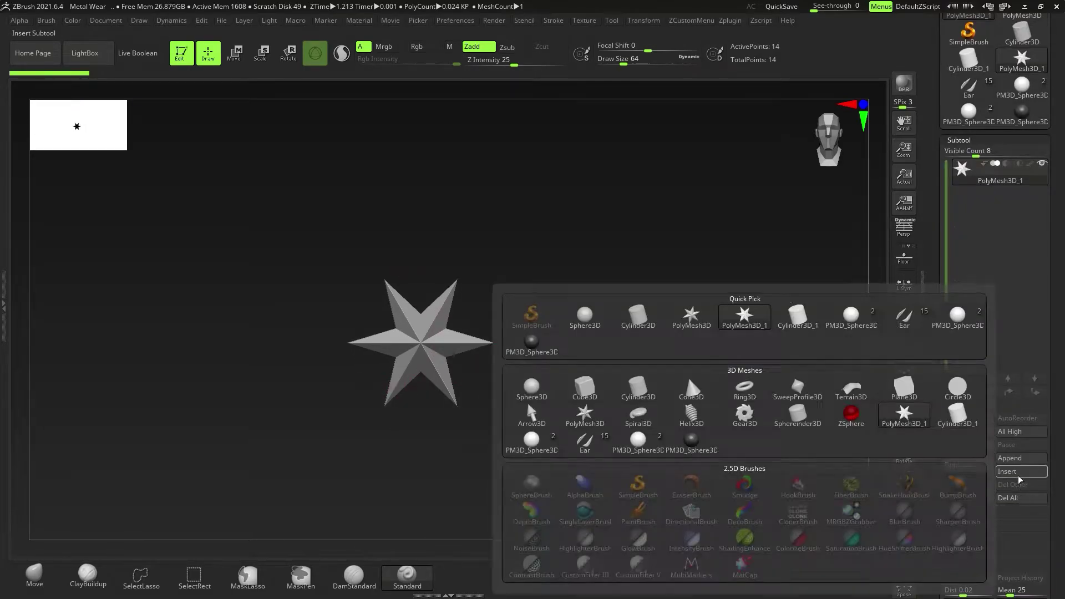
pyautogui.click(582, 323)
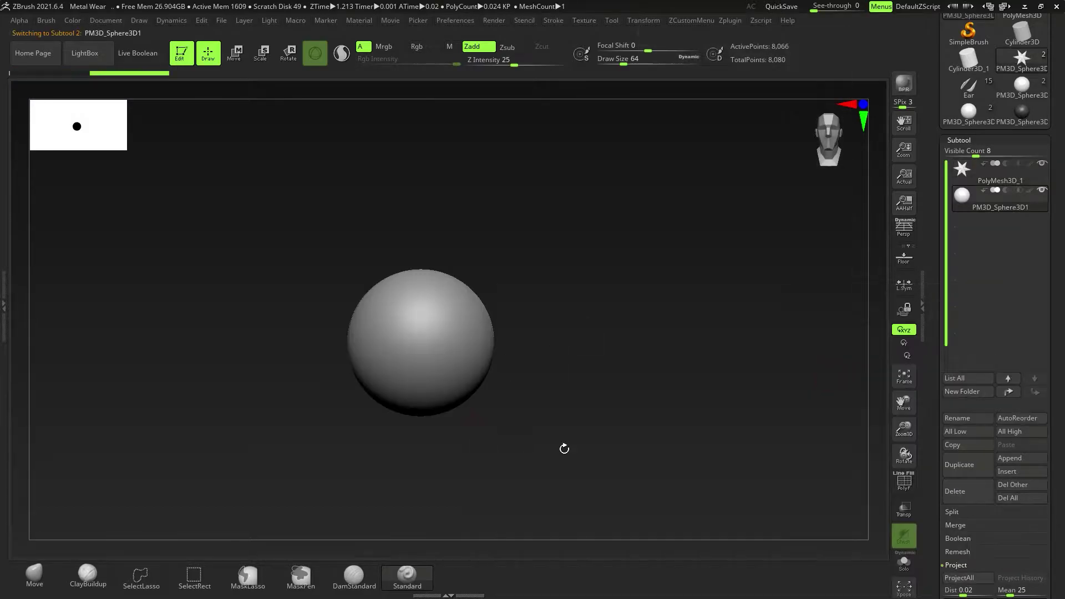
# - Enlarge the brush to a draw size of about 223 and enable DynaMesh on the sphere at resolution 128
pyautogui.moveTo(564, 447); pyautogui.dragTo(482, 419)
pyautogui.moveTo(482, 419)
pyautogui.keyDown('ctrl'); pyautogui.mouseDown(button='right')
pyautogui.moveTo(471, 395)
pyautogui.moveTo(482, 401)
pyautogui.mouseUp(button='right'); pyautogui.keyUp('ctrl')
pyautogui.press('s')
pyautogui.moveTo(486, 392); pyautogui.dragTo(510, 397)
pyautogui.press('space')
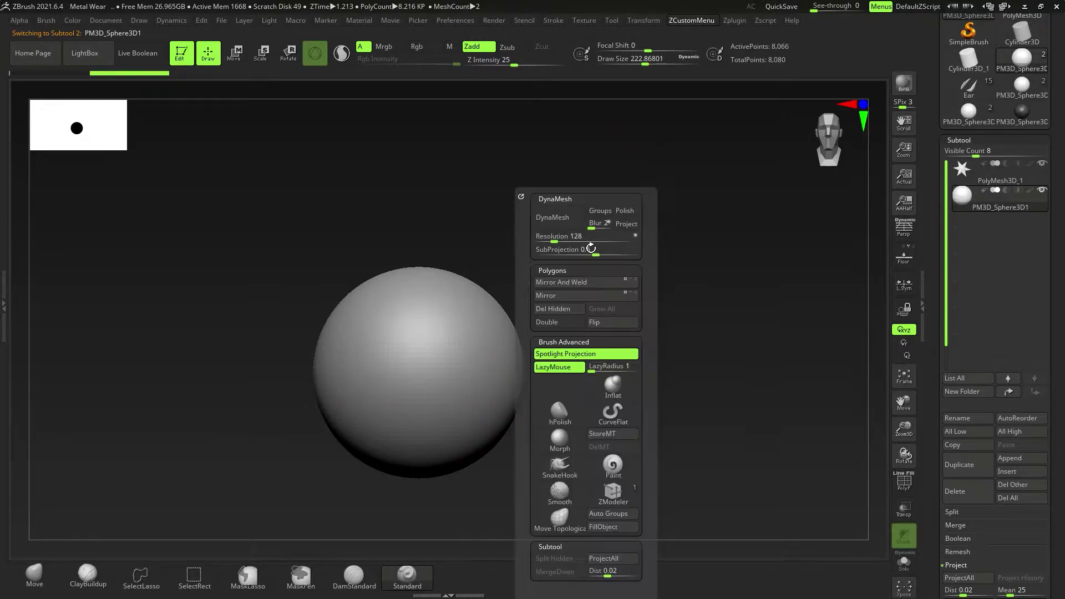
pyautogui.click(565, 218)
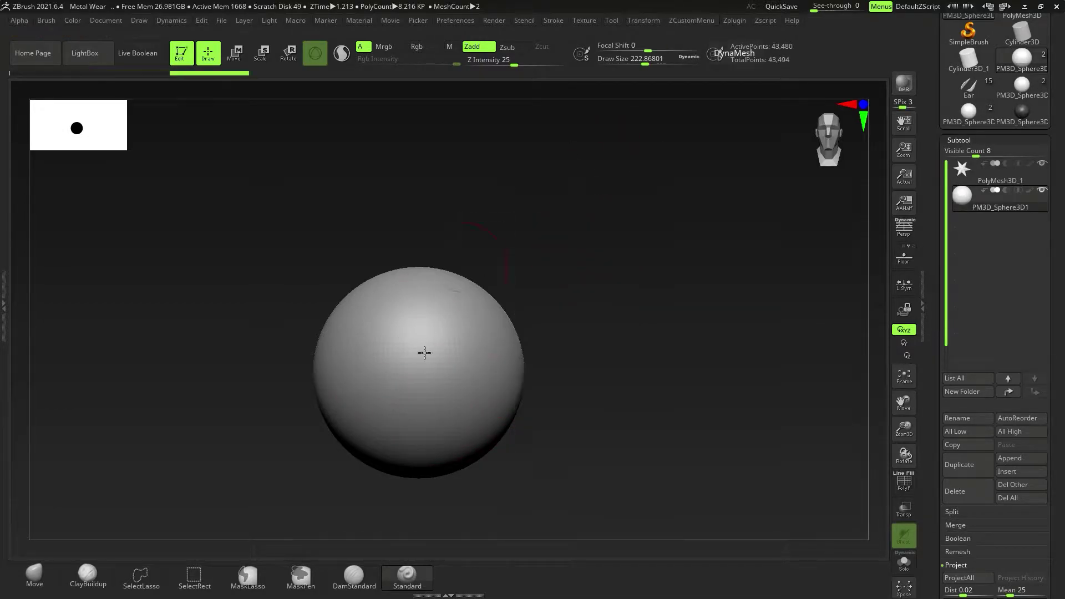
# - Select the Standard brush and remesh the sphere at a considerably higher DynaMesh resolution
pyautogui.moveTo(495, 423); pyautogui.dragTo(508, 322, button='right')
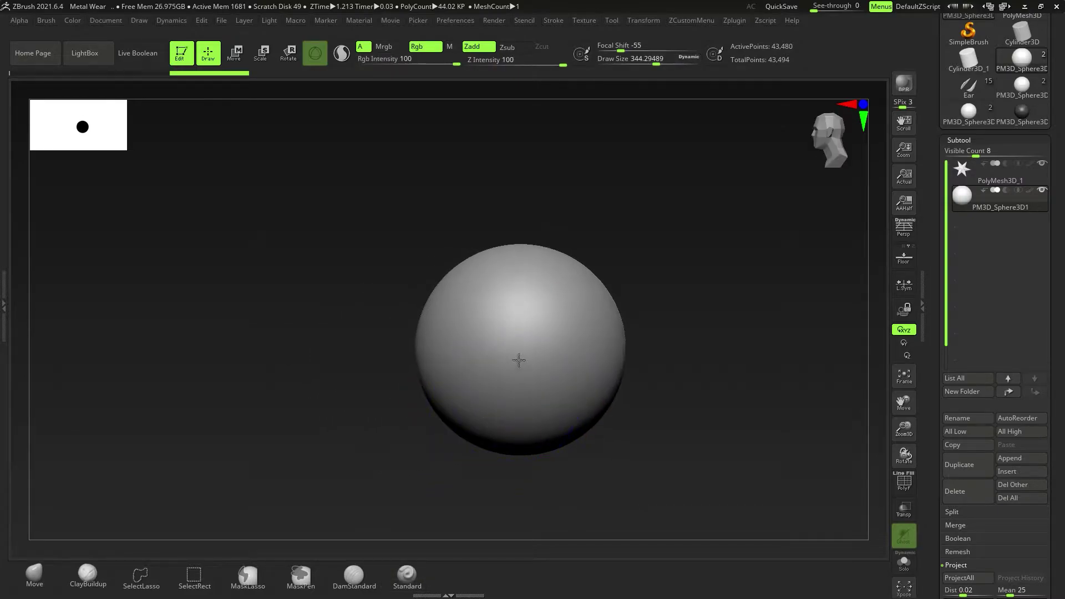
pyautogui.moveTo(519, 361); pyautogui.dragTo(592, 383, button='right')
pyautogui.press('b')
pyautogui.press('s')
pyautogui.press('t')
pyautogui.press('space')
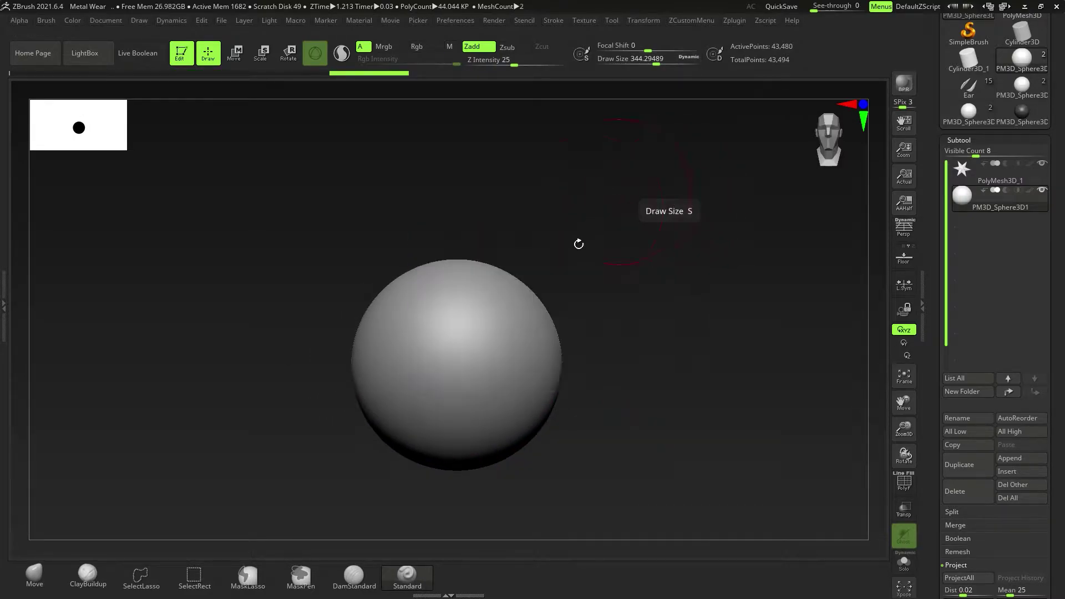
pyautogui.press('space')
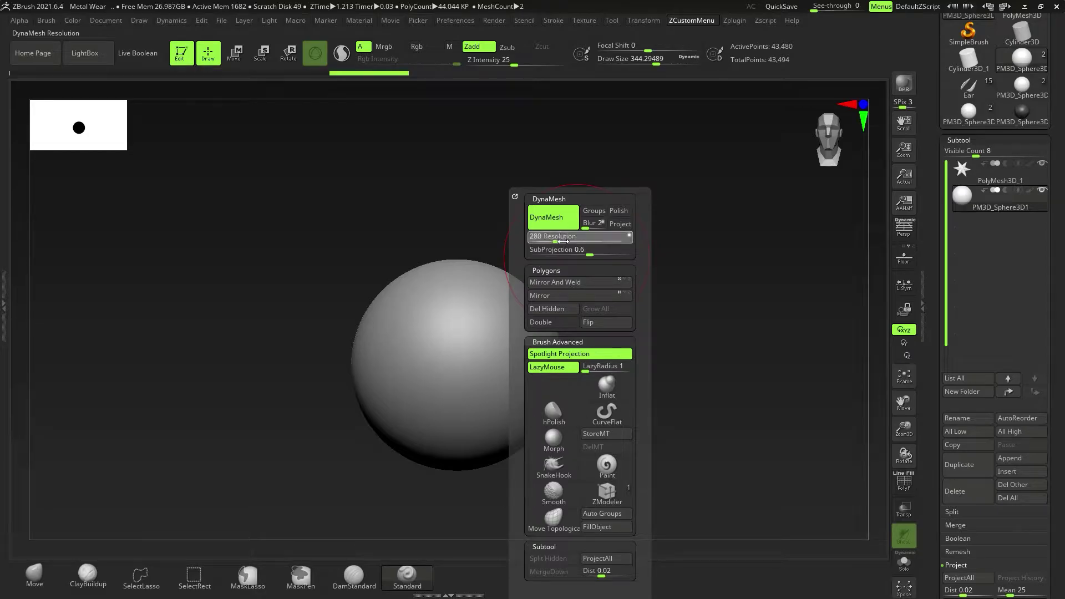
pyautogui.moveTo(569, 242); pyautogui.dragTo(569, 242)
pyautogui.keyDown('ctrl'); pyautogui.moveTo(664, 430); pyautogui.dragTo(652, 381); pyautogui.keyUp('ctrl')
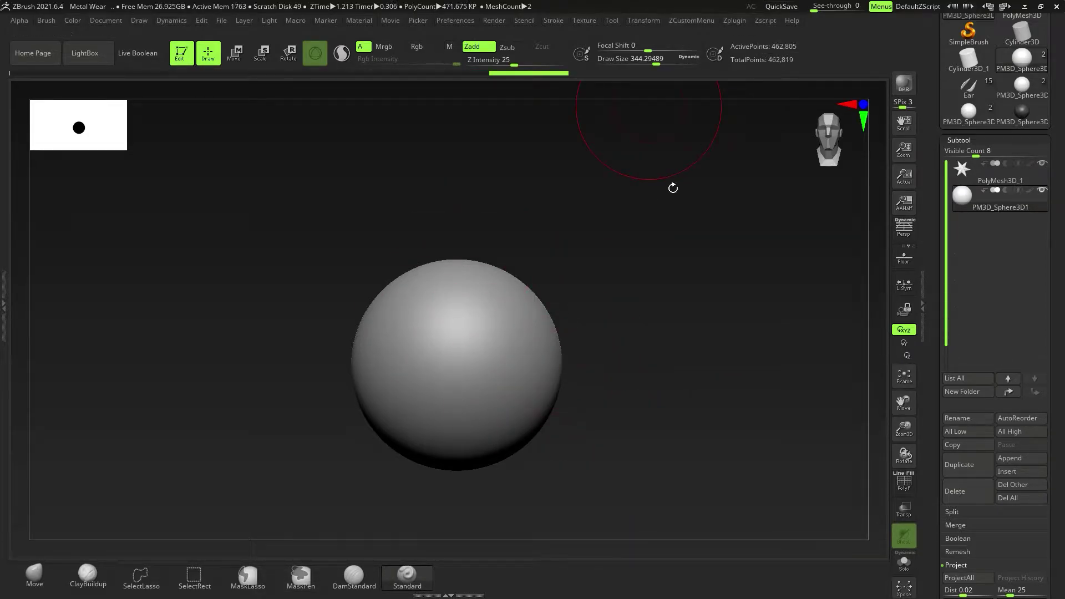
# - Set the Standard brush to a draw size of about 154 and turn off symmetry, undoing the test stroke on the sphere
pyautogui.moveTo(541, 356)
pyautogui.keyDown('alt'); pyautogui.mouseDown(button='right')
pyautogui.moveTo(524, 338)
pyautogui.moveTo(499, 368)
pyautogui.mouseUp(button='right'); pyautogui.keyUp('alt')
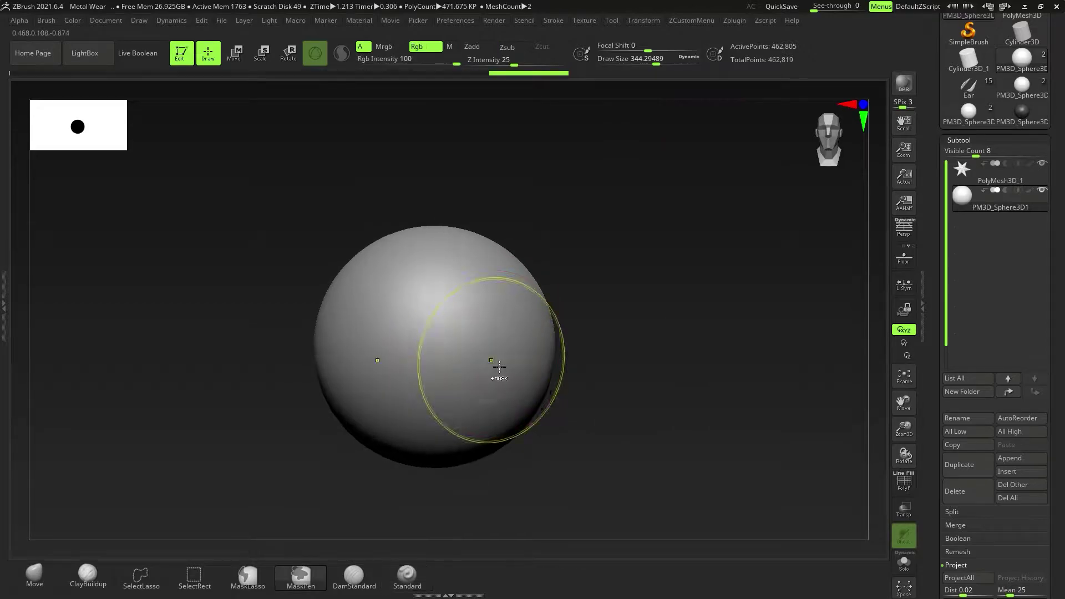
pyautogui.click(411, 576)
pyautogui.click(410, 576)
pyautogui.press('s')
pyautogui.moveTo(553, 473); pyautogui.dragTo(543, 473)
pyautogui.press('x')
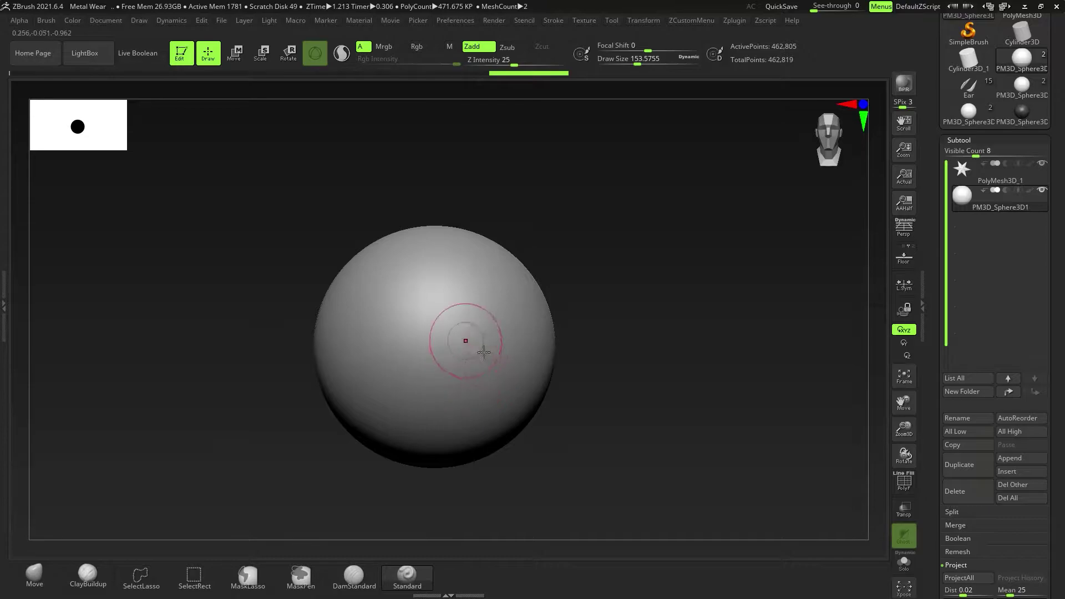
pyautogui.moveTo(469, 344)
pyautogui.mouseDown()
pyautogui.moveTo(513, 369)
pyautogui.moveTo(474, 424)
pyautogui.mouseUp()
pyautogui.hotkey('ctrl', 'z')
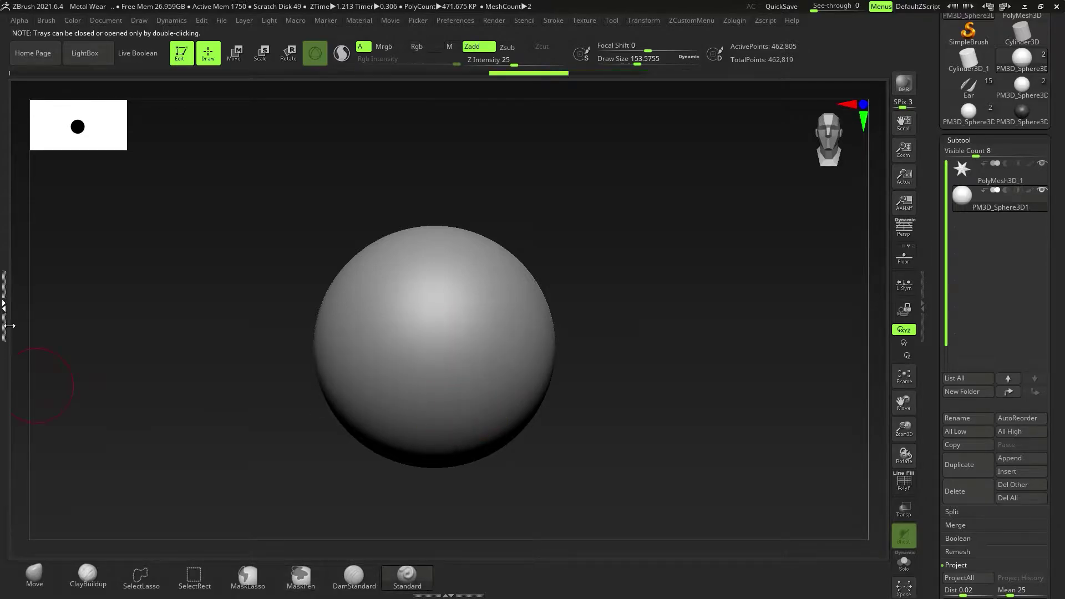
# - Dock the Stroke palette in the side tray and set the brush's stroke type to Spray, undoing the test stroke
pyautogui.click(6, 361)
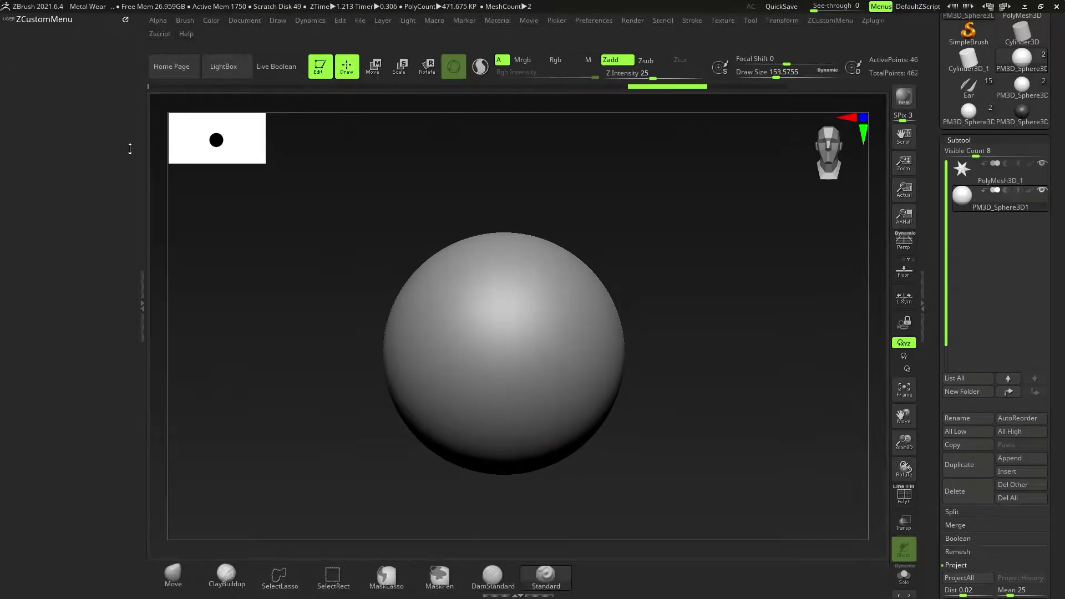
pyautogui.click(691, 22)
pyautogui.moveTo(693, 42)
pyautogui.mouseDown()
pyautogui.moveTo(48, 162)
pyautogui.moveTo(50, 206)
pyautogui.mouseUp()
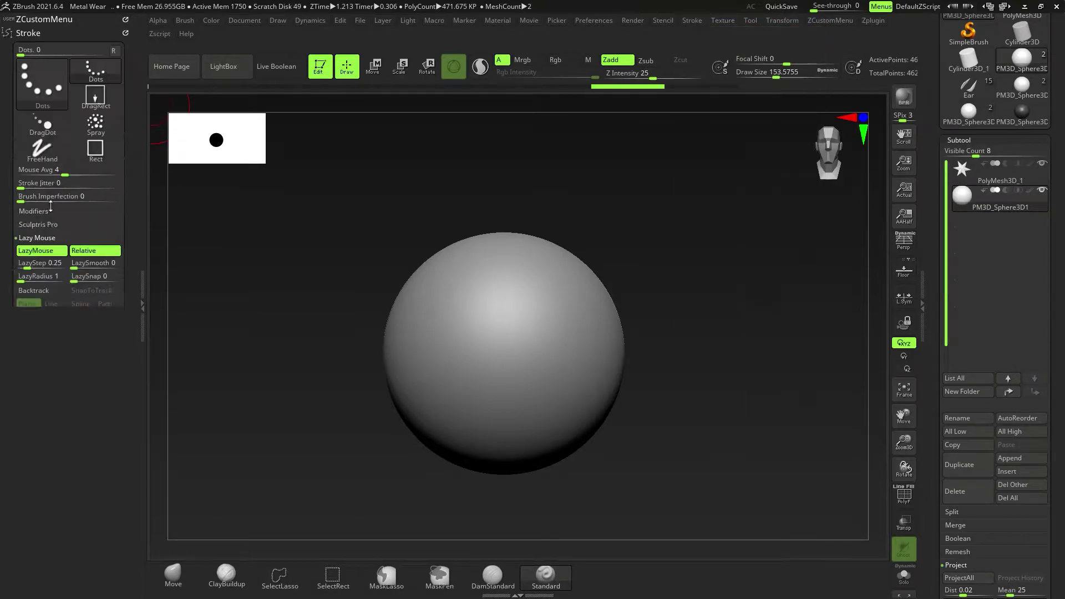
pyautogui.click(42, 83)
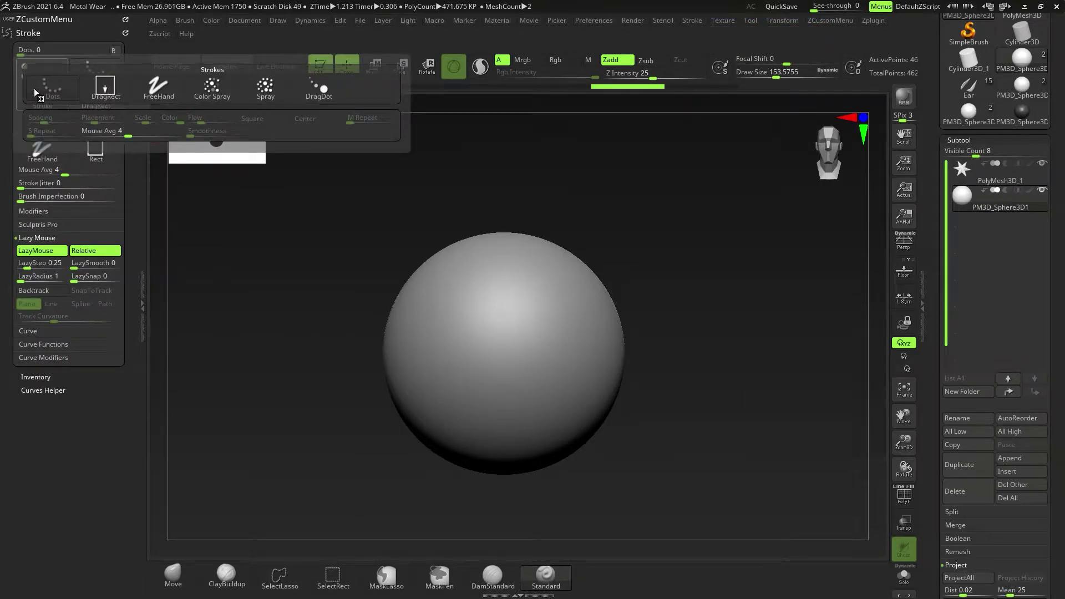
pyautogui.click(265, 88)
pyautogui.moveTo(540, 371)
pyautogui.mouseDown()
pyautogui.moveTo(466, 281)
pyautogui.moveTo(500, 389)
pyautogui.mouseUp()
pyautogui.hotkey('ctrl', 'z')
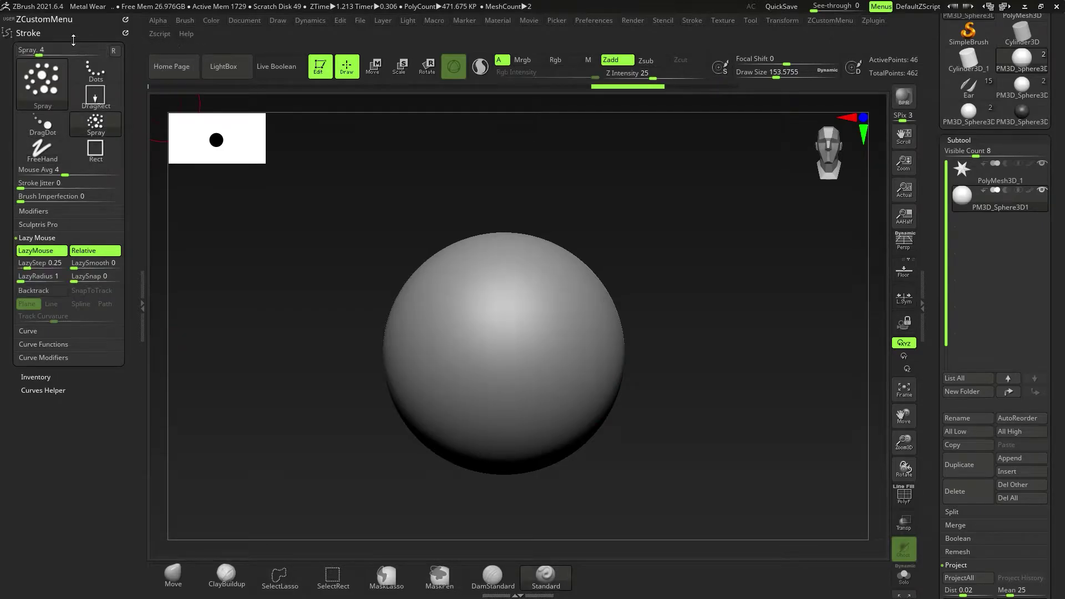
# - Collapse the docked Stroke palette and dock the Alpha palette beneath it
pyautogui.click(74, 36)
pyautogui.click(160, 20)
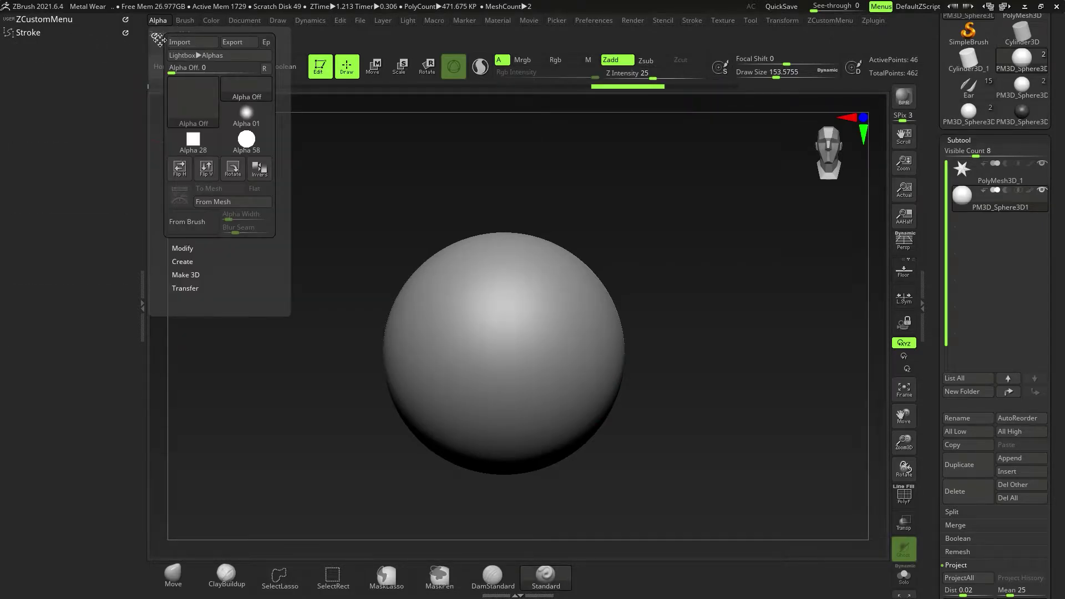
pyautogui.click(158, 39)
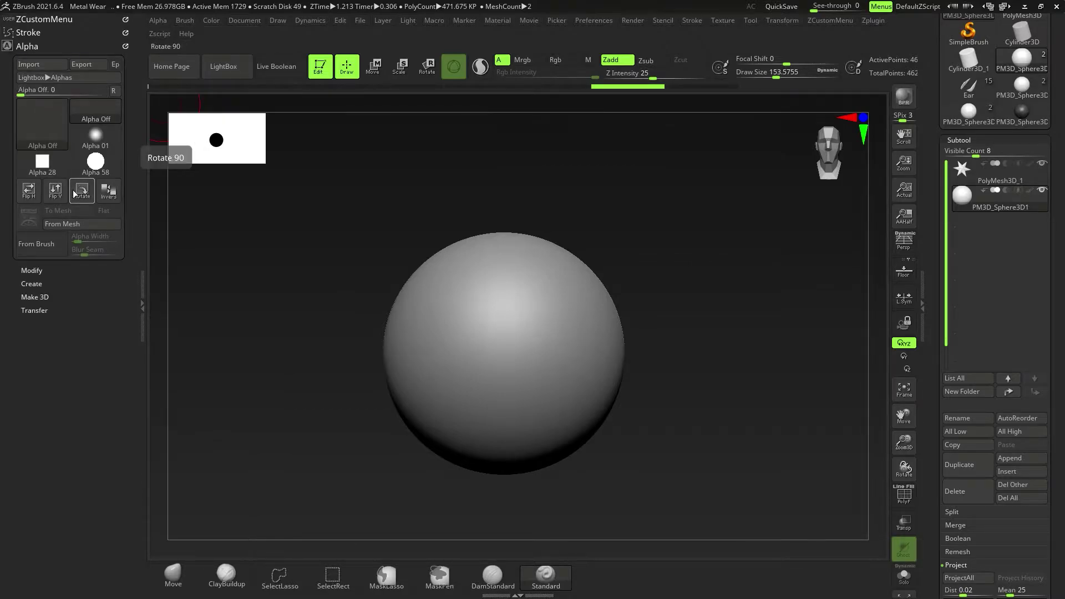
# - Assign Alpha 23 to the spray brush and cover the sphere with rough bumps at Z Intensity 14
pyautogui.click(44, 125)
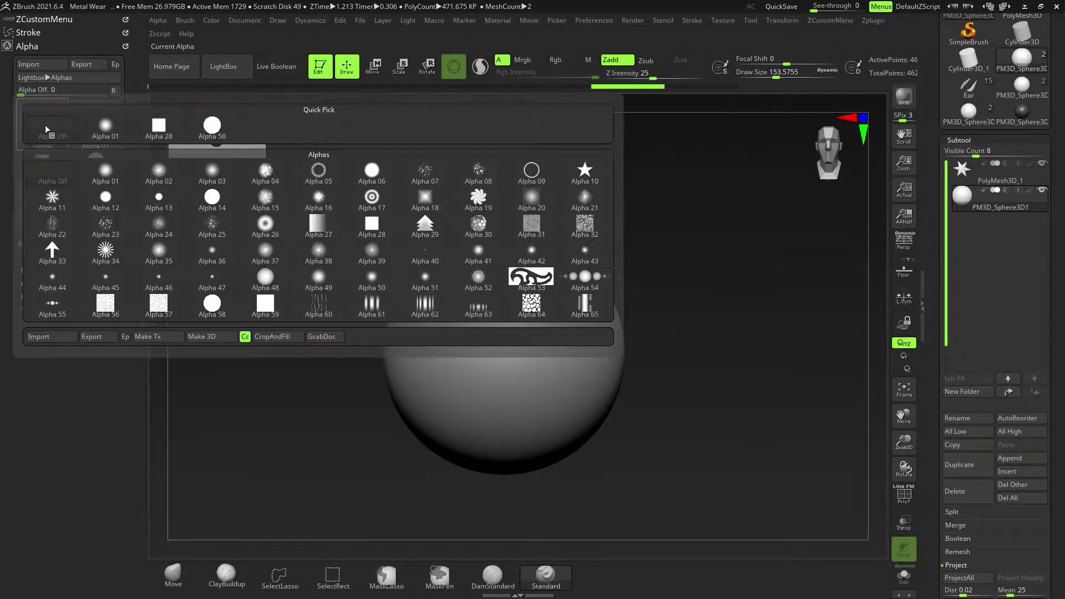
pyautogui.click(106, 227)
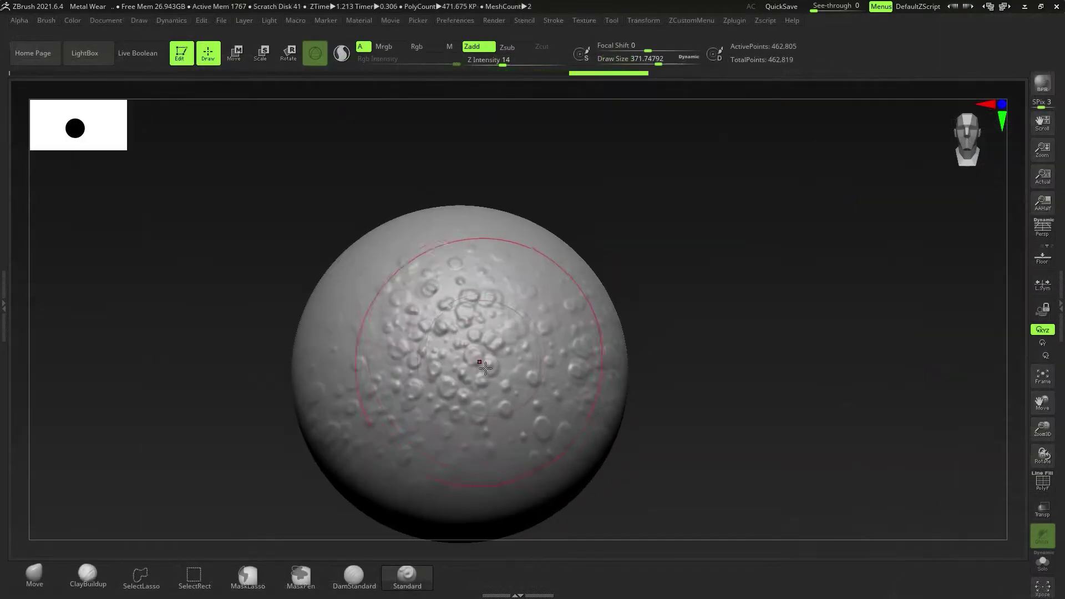
pyautogui.moveTo(496, 355); pyautogui.dragTo(500, 363)
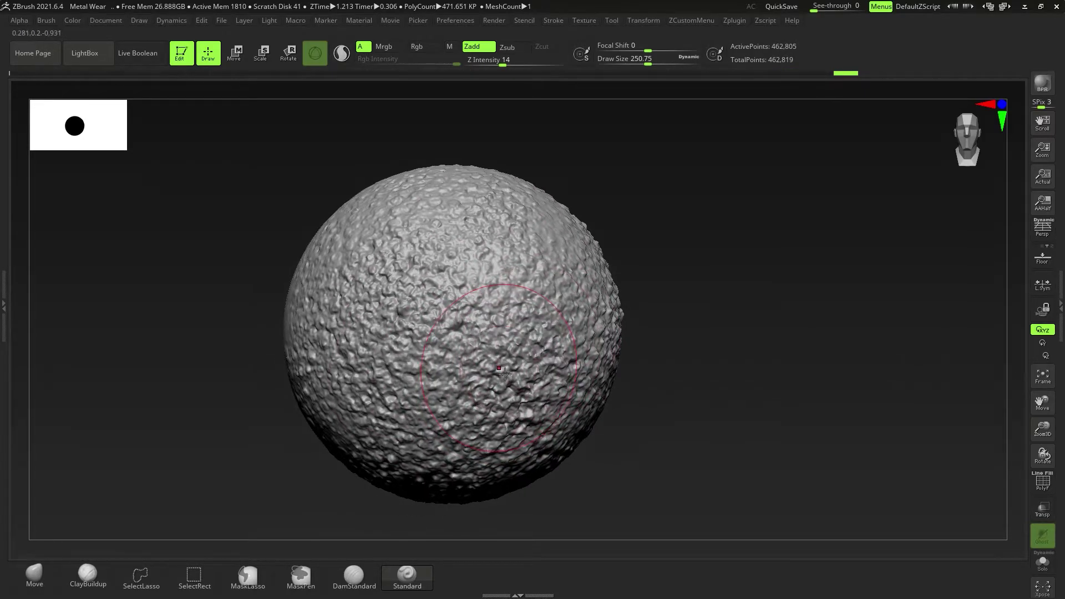
# - Switch to the TrimDynamic brush at a draw size of about 177 and start flattening bumps on the sphere's front
pyautogui.press('b')
pyautogui.press('t')
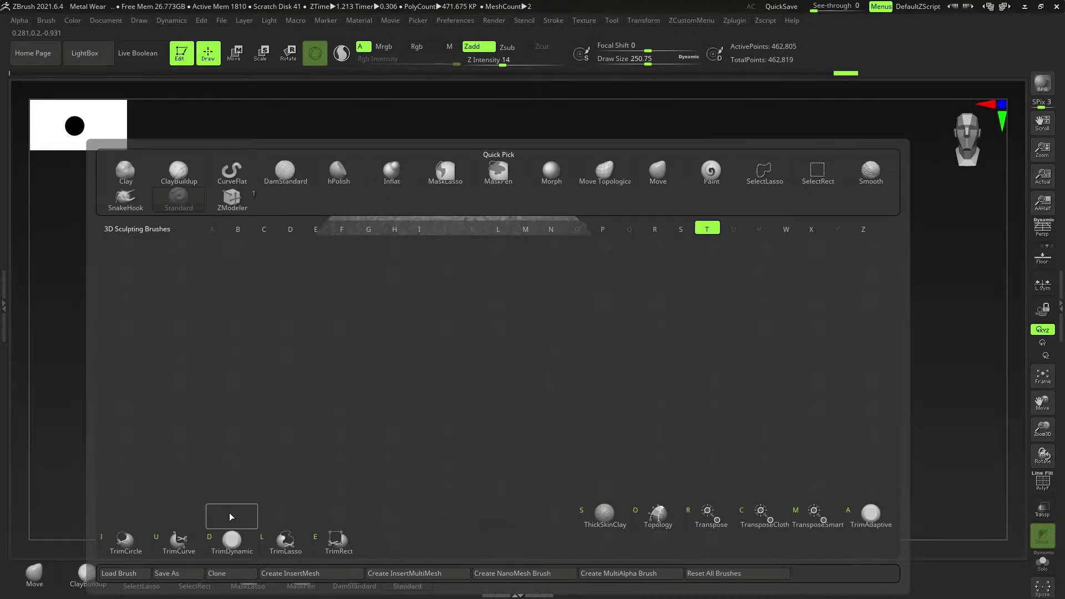
pyautogui.click(229, 541)
pyautogui.press('s')
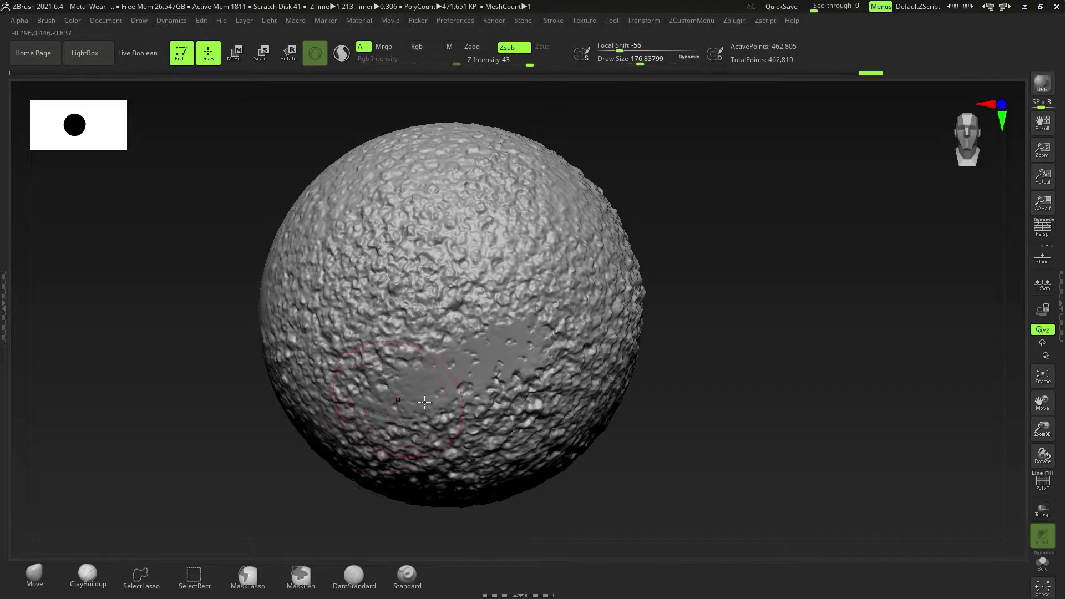
pyautogui.moveTo(424, 402)
pyautogui.mouseDown(button='right')
pyautogui.moveTo(565, 345)
pyautogui.moveTo(530, 331)
pyautogui.moveTo(512, 341)
pyautogui.mouseUp(button='right')
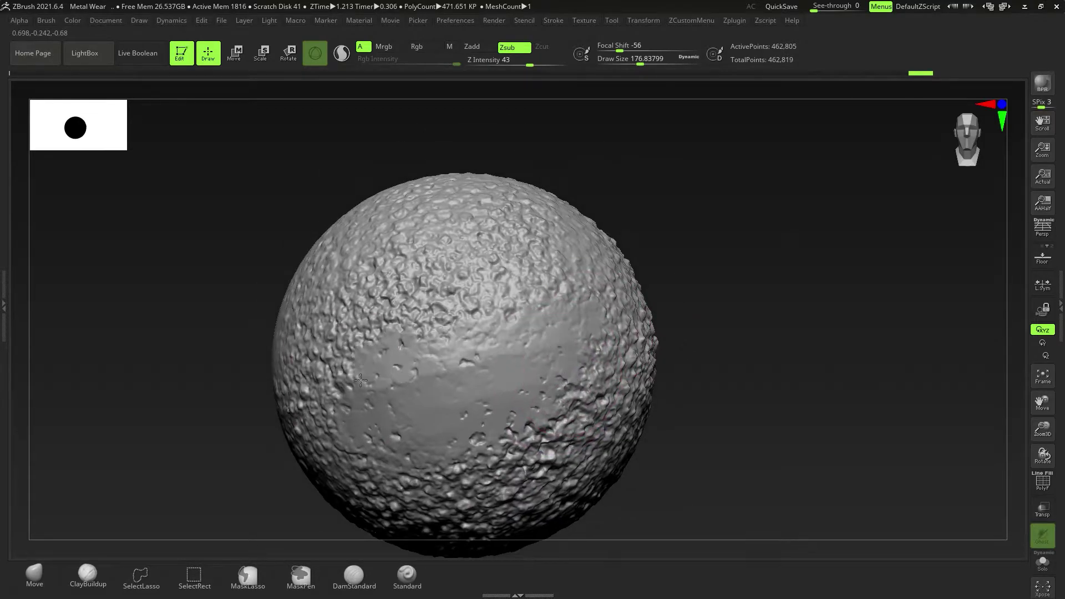
# - Flatten the bumps across the sphere's front and underside with TrimDynamic, leaving scattered pits
pyautogui.moveTo(547, 306)
pyautogui.mouseDown()
pyautogui.moveTo(369, 322)
pyautogui.moveTo(349, 334)
pyautogui.mouseUp()
pyautogui.moveTo(349, 334)
pyautogui.keyDown('alt'); pyautogui.mouseDown(button='right')
pyautogui.moveTo(355, 389)
pyautogui.moveTo(413, 413)
pyautogui.mouseUp(button='right'); pyautogui.keyUp('alt')
pyautogui.moveTo(367, 355); pyautogui.dragTo(429, 358)
pyautogui.moveTo(583, 295)
pyautogui.mouseDown()
pyautogui.moveTo(383, 330)
pyautogui.moveTo(346, 347)
pyautogui.mouseUp()
pyautogui.keyDown('alt'); pyautogui.moveTo(347, 350); pyautogui.dragTo(413, 291, button='right'); pyautogui.keyUp('alt')
pyautogui.moveTo(375, 265)
pyautogui.mouseDown()
pyautogui.moveTo(326, 364)
pyautogui.moveTo(336, 446)
pyautogui.mouseUp()
pyautogui.moveTo(533, 443)
pyautogui.mouseDown(button='right')
pyautogui.moveTo(464, 452)
pyautogui.moveTo(435, 387)
pyautogui.mouseUp(button='right')
pyautogui.moveTo(520, 393); pyautogui.dragTo(559, 345, button='right')
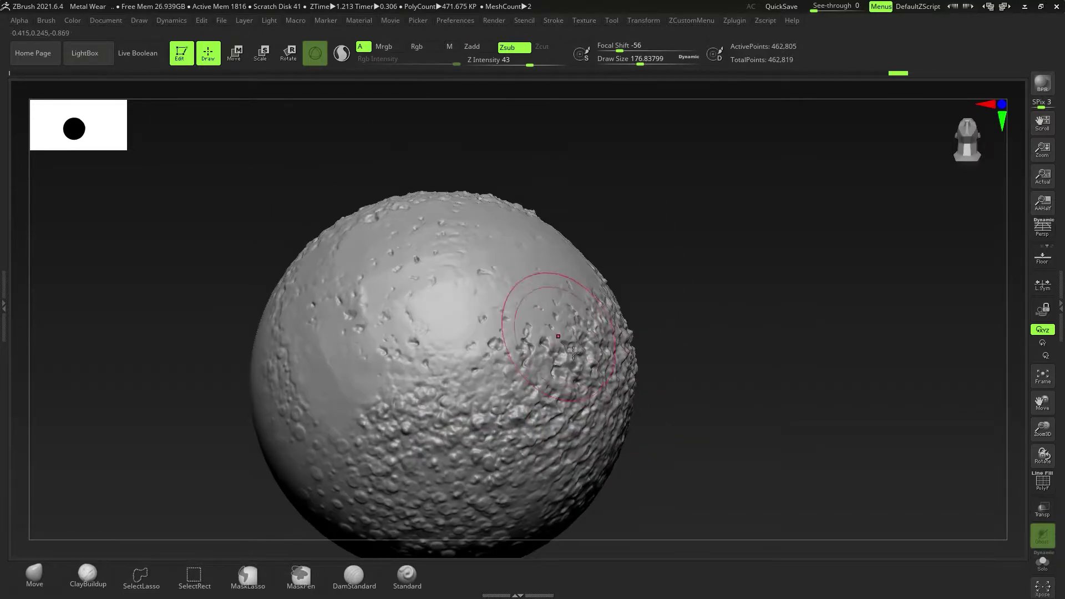
pyautogui.moveTo(500, 460); pyautogui.dragTo(396, 465)
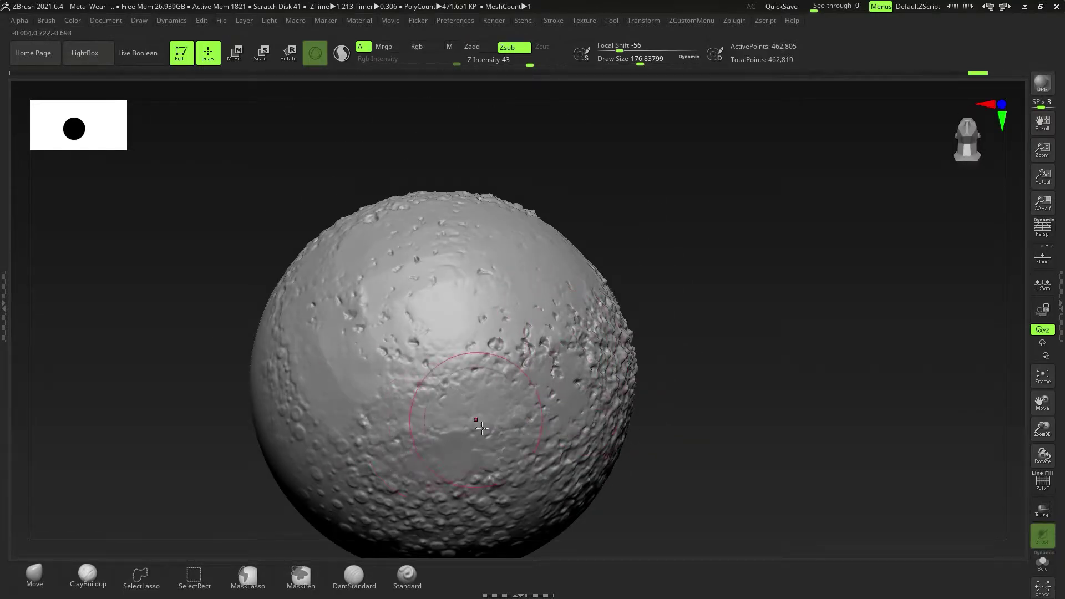
# - Trim down the remaining rough areas on the sphere's upper part and sides, keeping some small pits
pyautogui.moveTo(458, 360); pyautogui.dragTo(488, 397, button='right')
pyautogui.moveTo(488, 397)
pyautogui.keyDown('alt'); pyautogui.mouseDown(button='right')
pyautogui.moveTo(572, 347)
pyautogui.moveTo(388, 338)
pyautogui.mouseUp(button='right'); pyautogui.keyUp('alt')
pyautogui.keyDown('alt'); pyautogui.moveTo(388, 339); pyautogui.dragTo(594, 339, button='right'); pyautogui.keyUp('alt')
pyautogui.moveTo(674, 280); pyautogui.dragTo(631, 354)
pyautogui.moveTo(631, 355)
pyautogui.mouseDown(button='right')
pyautogui.moveTo(602, 328)
pyautogui.moveTo(488, 383)
pyautogui.moveTo(523, 312)
pyautogui.moveTo(427, 333)
pyautogui.mouseUp(button='right')
pyautogui.moveTo(577, 313); pyautogui.dragTo(333, 308)
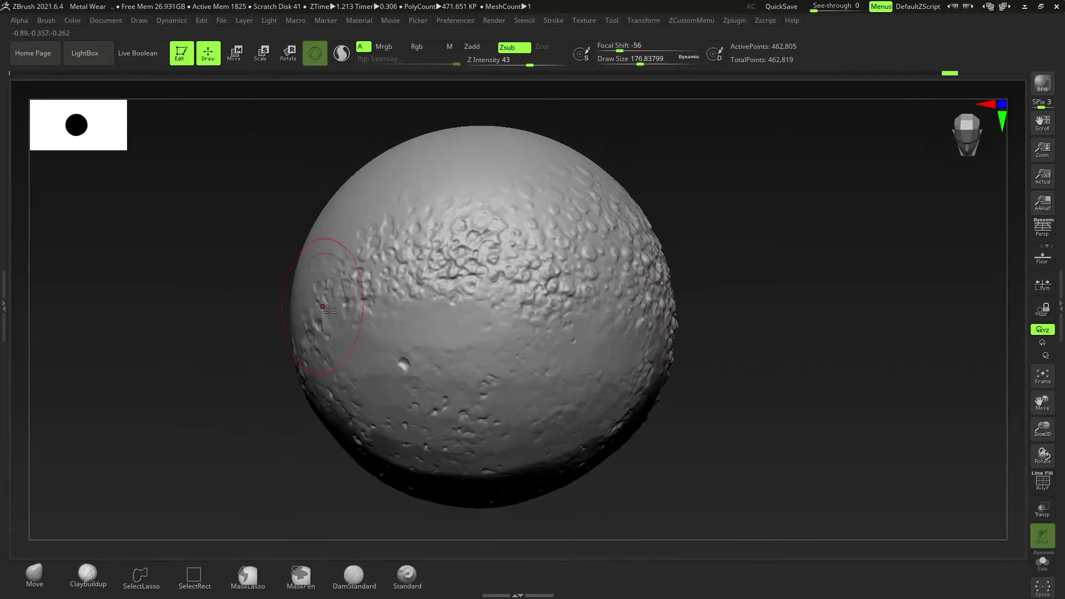
pyautogui.moveTo(621, 239); pyautogui.dragTo(405, 305)
pyautogui.moveTo(440, 352)
pyautogui.mouseDown(button='right')
pyautogui.moveTo(661, 239)
pyautogui.moveTo(384, 453)
pyautogui.moveTo(419, 482)
pyautogui.mouseUp(button='right')
pyautogui.moveTo(452, 444)
pyautogui.mouseDown()
pyautogui.moveTo(302, 302)
pyautogui.moveTo(436, 461)
pyautogui.mouseUp()
pyautogui.moveTo(542, 409); pyautogui.dragTo(491, 339, button='right')
pyautogui.moveTo(492, 339); pyautogui.dragTo(388, 289)
pyautogui.moveTo(500, 288); pyautogui.dragTo(602, 351, button='right')
pyautogui.moveTo(602, 351); pyautogui.dragTo(494, 425)
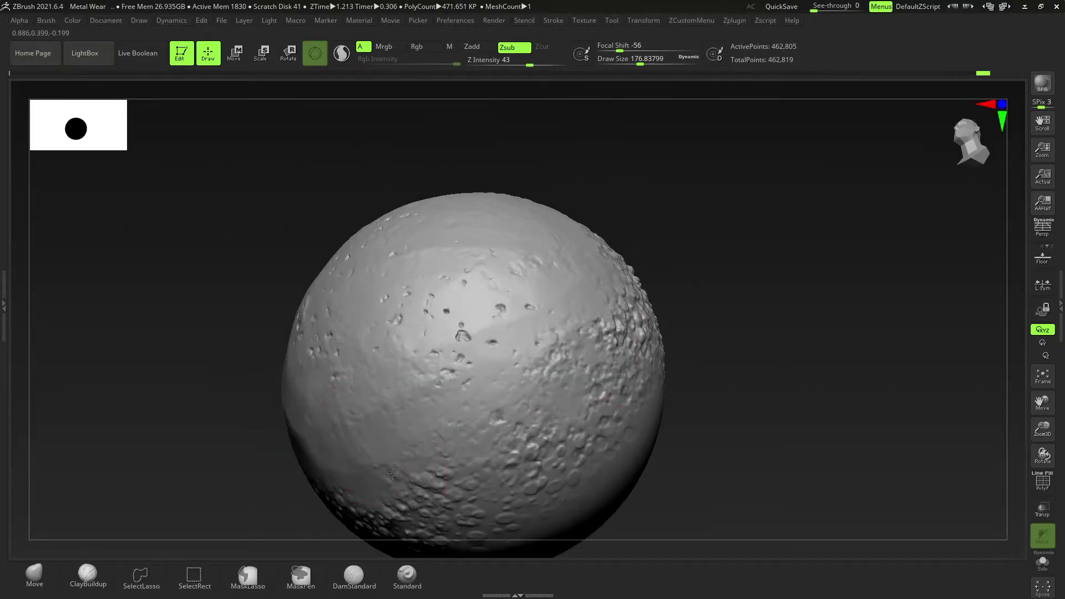
pyautogui.moveTo(477, 428); pyautogui.dragTo(356, 360, button='right')
pyautogui.moveTo(333, 368); pyautogui.dragTo(383, 350)
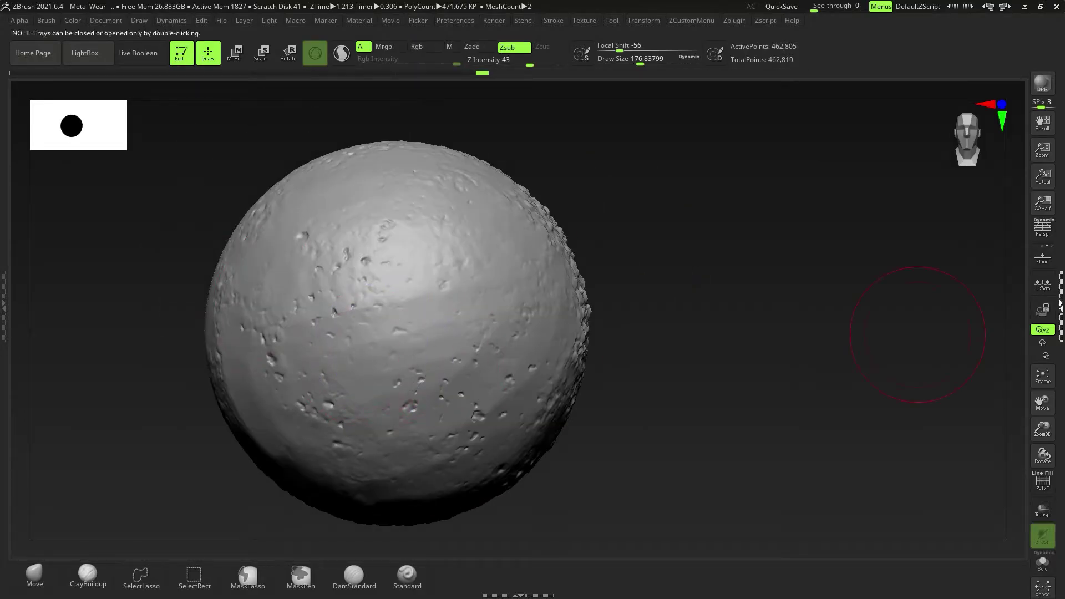
# - Store a morph target of the trimmed sphere and hide the tool tray
pyautogui.doubleClick(1061, 306)
pyautogui.moveTo(1057, 317); pyautogui.dragTo(1057, 100)
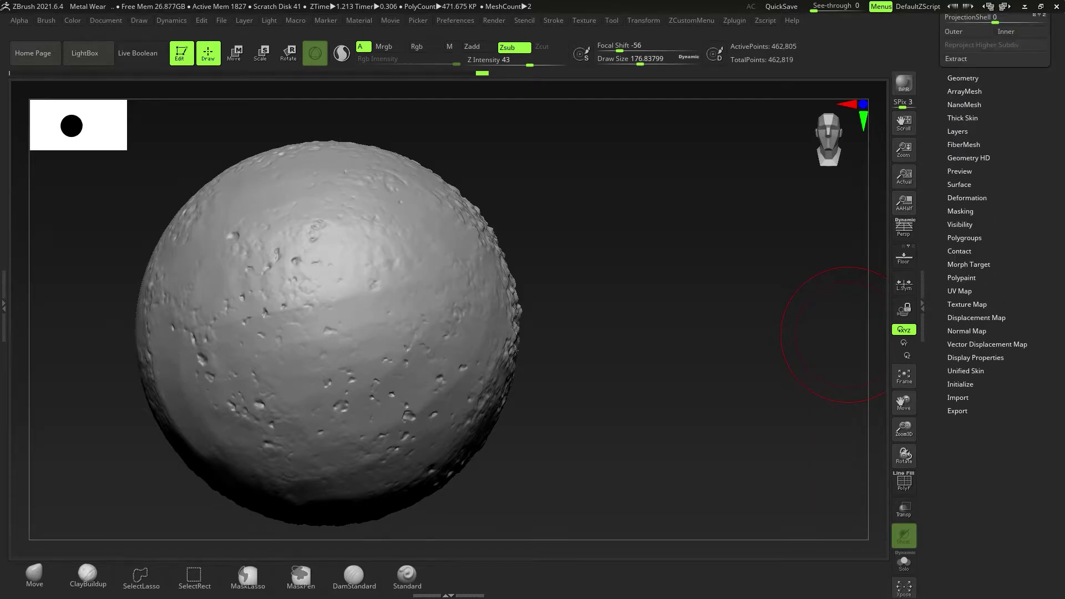
pyautogui.click(975, 267)
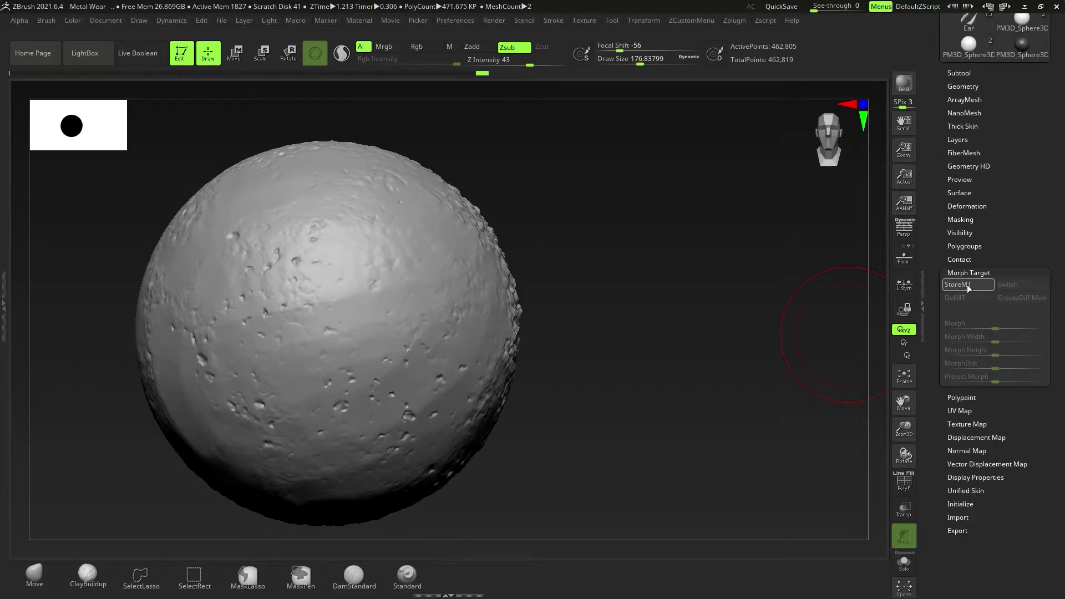
pyautogui.click(967, 285)
pyautogui.keyDown('alt'); pyautogui.moveTo(391, 370); pyautogui.dragTo(472, 370, button='right'); pyautogui.keyUp('alt')
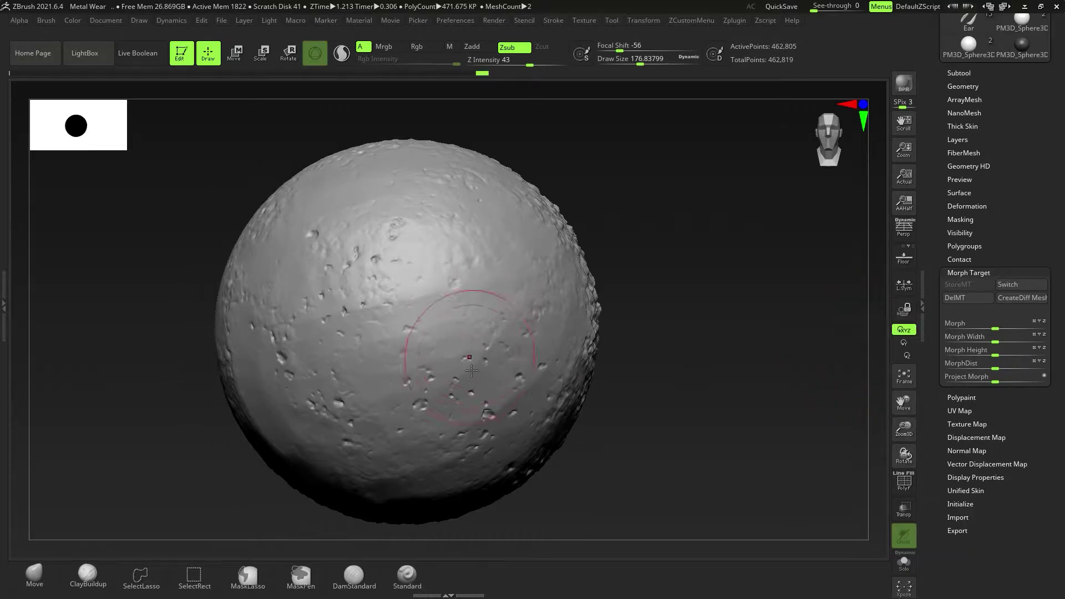
pyautogui.click(930, 305)
# - Switch to the ClayBuildup brush and reduce its draw size to about 31 for detail strokes on the sphere's front
pyautogui.press('s')
pyautogui.moveTo(530, 340); pyautogui.dragTo(520, 340)
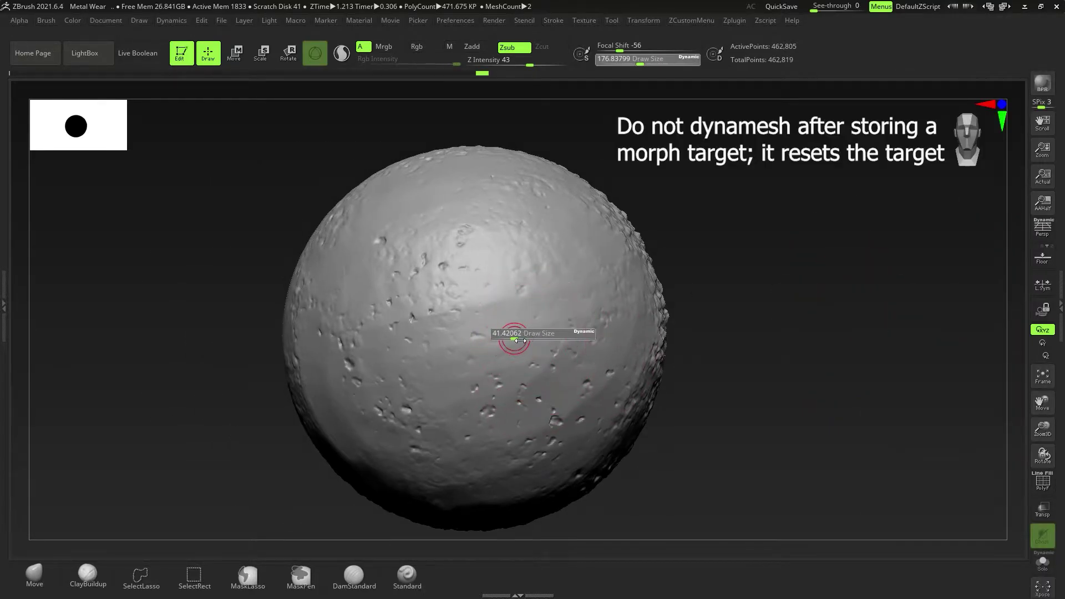
pyautogui.keyDown('ctrl'); pyautogui.moveTo(518, 346); pyautogui.dragTo(222, 538, button='right'); pyautogui.keyUp('ctrl')
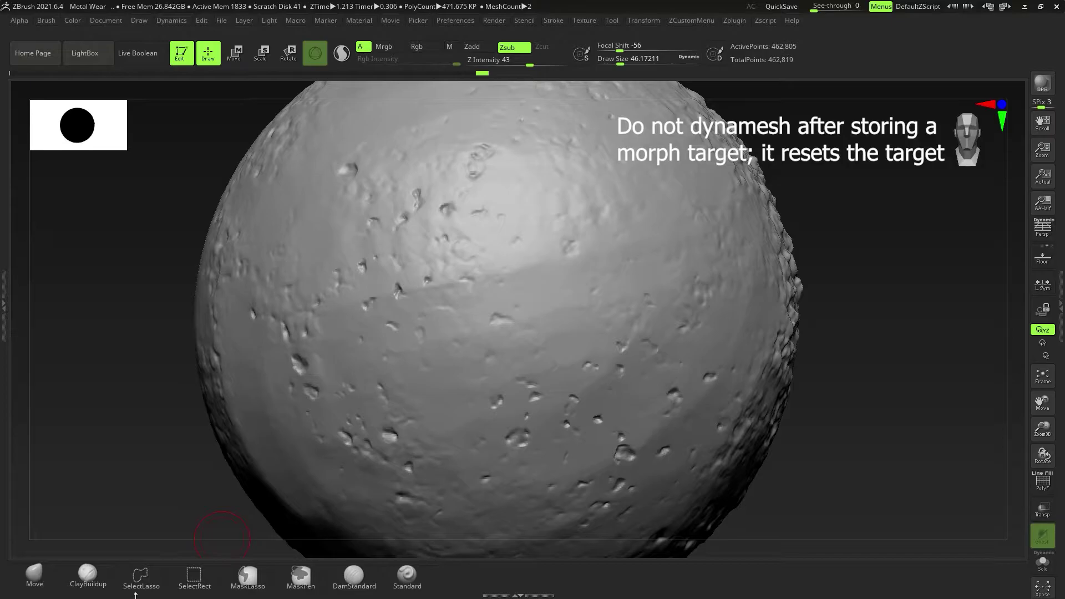
pyautogui.click(91, 580)
pyautogui.moveTo(450, 381)
pyautogui.keyDown('alt'); pyautogui.mouseDown(button='right')
pyautogui.moveTo(461, 416)
pyautogui.moveTo(563, 383)
pyautogui.mouseUp(button='right'); pyautogui.keyUp('alt')
pyautogui.moveTo(422, 408); pyautogui.dragTo(487, 416, button='right')
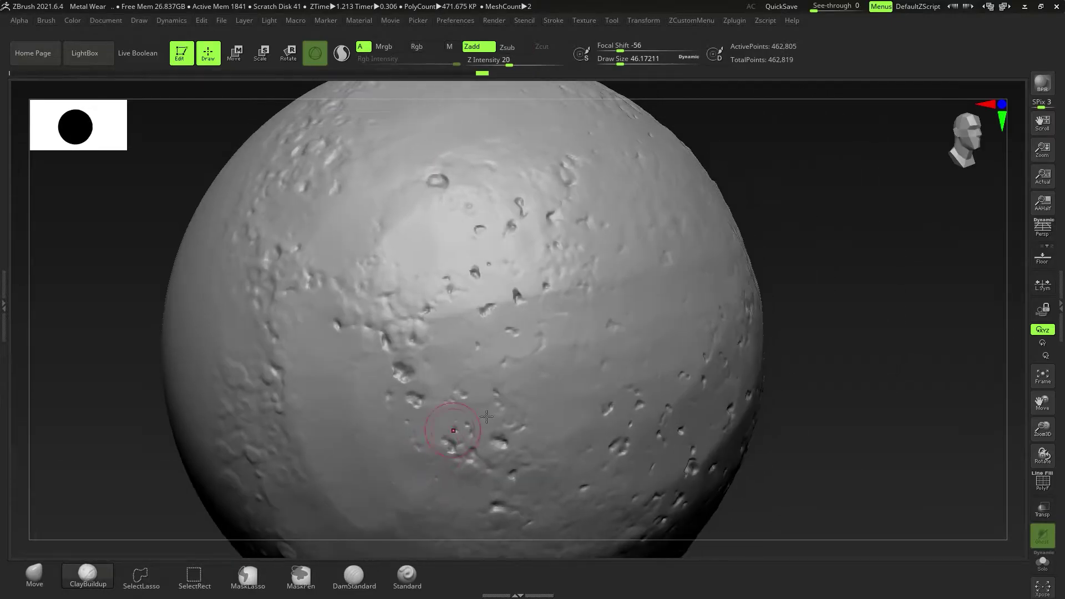
pyautogui.press('s')
pyautogui.moveTo(487, 416); pyautogui.dragTo(482, 413)
pyautogui.keyDown('alt'); pyautogui.moveTo(485, 405); pyautogui.dragTo(619, 406, button='right'); pyautogui.keyUp('alt')
pyautogui.moveTo(619, 407)
pyautogui.mouseDown(button='right')
pyautogui.moveTo(564, 372)
pyautogui.moveTo(450, 414)
pyautogui.mouseUp(button='right')
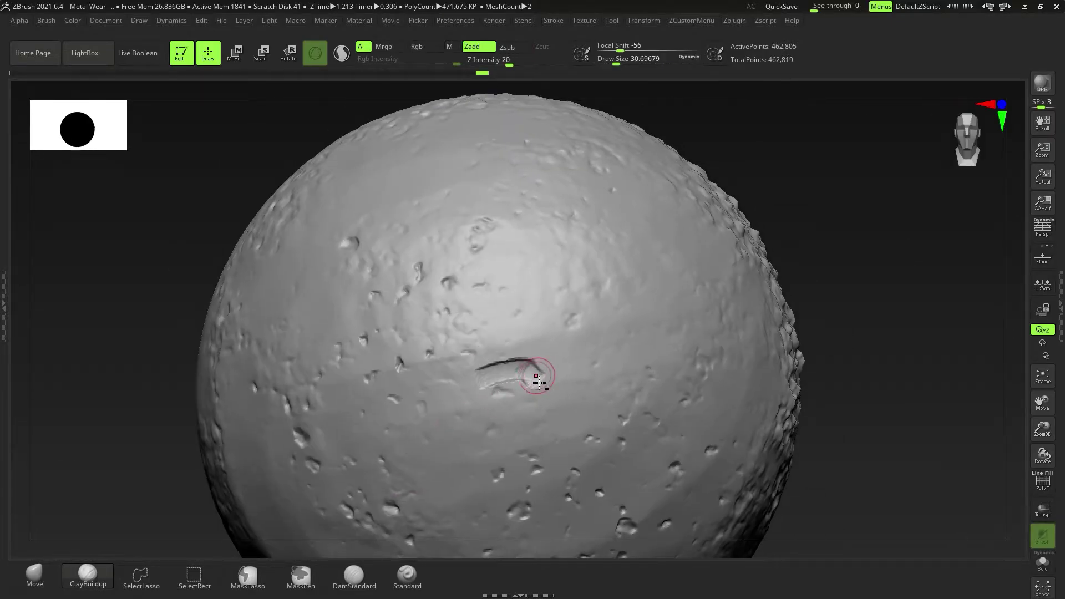
# - Undo the test stroke, lower Z Intensity to 11, and sculpt three short ClayBuildup gouges across the sphere's upper and middle front
pyautogui.hotkey('ctrl', 'z')
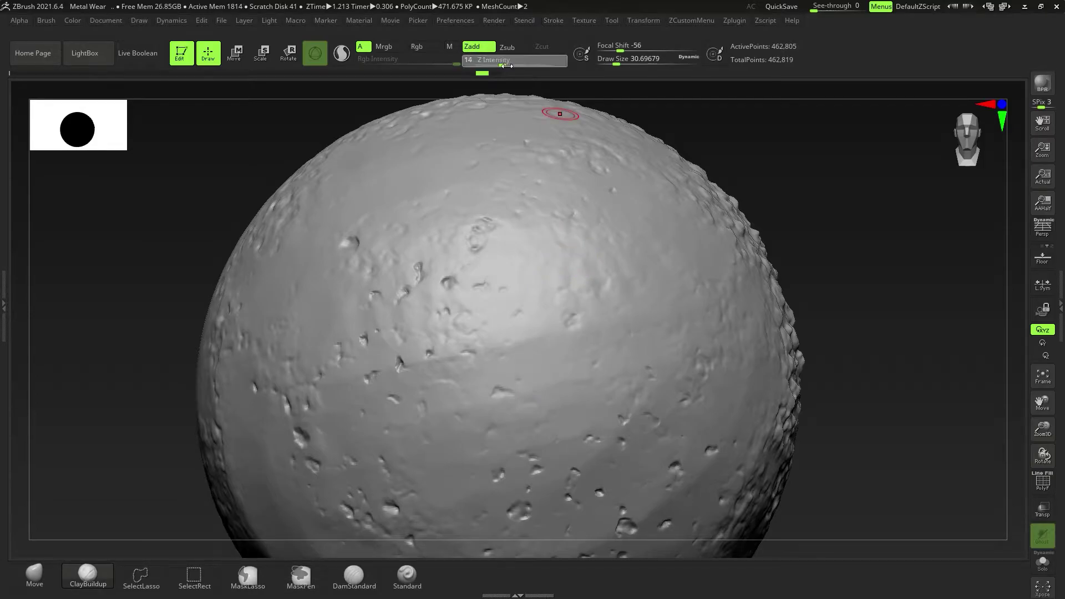
pyautogui.moveTo(490, 413)
pyautogui.mouseDown()
pyautogui.moveTo(530, 412)
pyautogui.moveTo(501, 425)
pyautogui.moveTo(519, 418)
pyautogui.mouseUp()
pyautogui.moveTo(522, 416)
pyautogui.keyDown('alt'); pyautogui.mouseDown(button='right')
pyautogui.moveTo(498, 477)
pyautogui.moveTo(533, 522)
pyautogui.mouseUp(button='right'); pyautogui.keyUp('alt')
pyautogui.moveTo(247, 408)
pyautogui.mouseDown()
pyautogui.moveTo(383, 368)
pyautogui.moveTo(289, 386)
pyautogui.mouseUp()
pyautogui.keyDown('alt'); pyautogui.moveTo(610, 389); pyautogui.dragTo(505, 336, button='right'); pyautogui.keyUp('alt')
pyautogui.moveTo(532, 340)
pyautogui.mouseDown()
pyautogui.moveTo(582, 378)
pyautogui.moveTo(583, 419)
pyautogui.mouseUp()
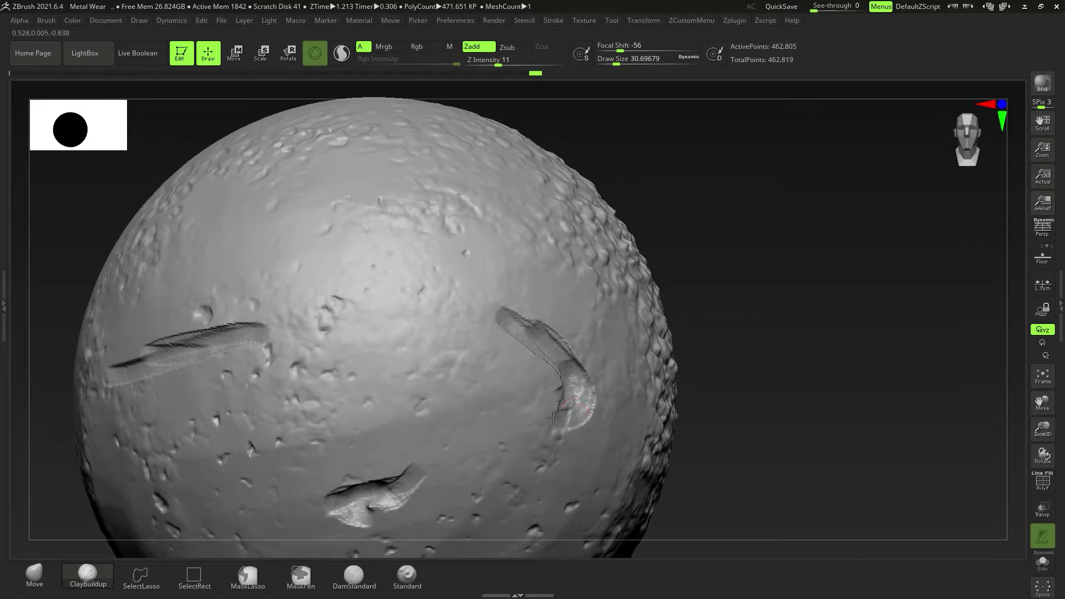
# - Add a long diagonal gouge with a curled end on the lower front and a shorter gouge on the sphere's lower left side
pyautogui.moveTo(589, 425); pyautogui.dragTo(604, 311, button='right')
pyautogui.keyDown('alt'); pyautogui.moveTo(471, 411); pyautogui.dragTo(527, 369, button='right'); pyautogui.keyUp('alt')
pyautogui.moveTo(521, 373)
pyautogui.mouseDown()
pyautogui.moveTo(372, 499)
pyautogui.moveTo(383, 488)
pyautogui.mouseUp()
pyautogui.keyDown('alt'); pyautogui.moveTo(383, 488); pyautogui.dragTo(422, 408, button='right'); pyautogui.keyUp('alt')
pyautogui.moveTo(424, 416); pyautogui.dragTo(439, 399)
pyautogui.keyDown('alt'); pyautogui.moveTo(414, 342); pyautogui.dragTo(488, 471, button='right'); pyautogui.keyUp('alt')
pyautogui.moveTo(259, 422); pyautogui.dragTo(365, 363)
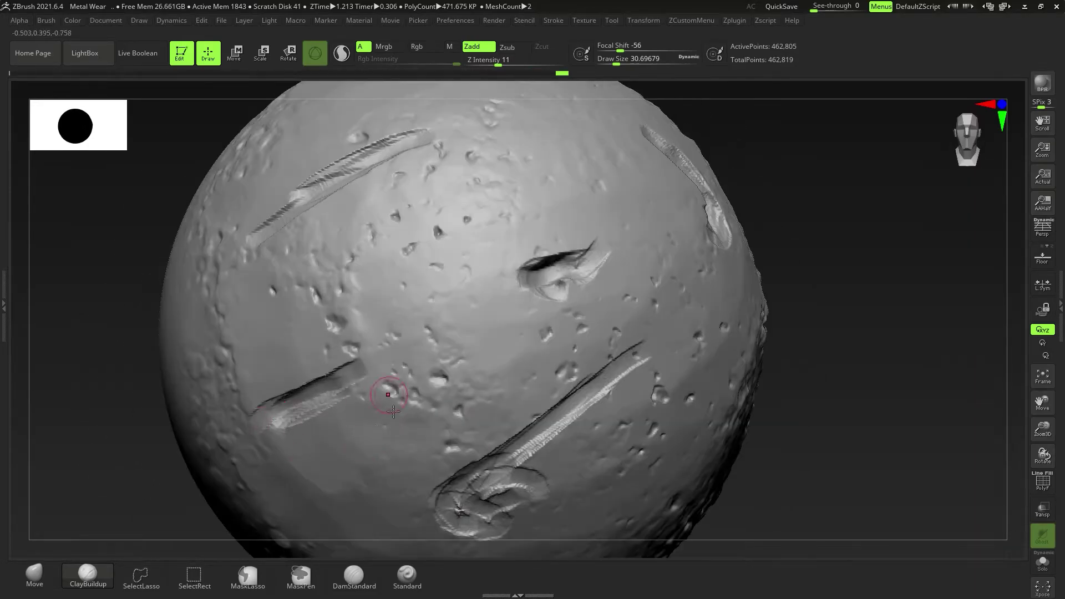
pyautogui.moveTo(399, 385)
pyautogui.mouseDown(button='right')
pyautogui.moveTo(469, 339)
pyautogui.moveTo(490, 365)
pyautogui.mouseUp(button='right')
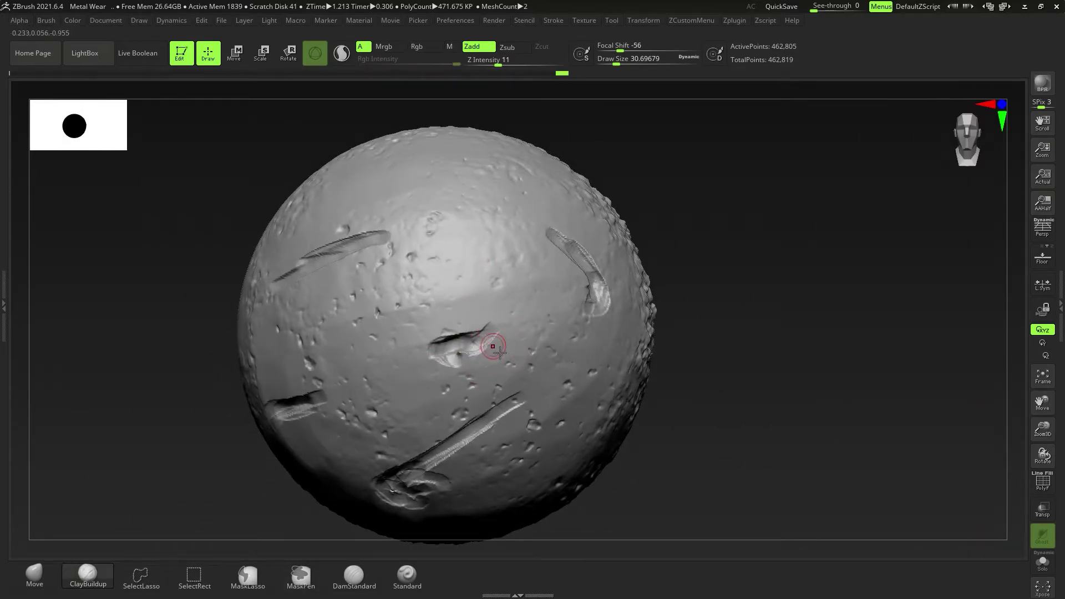
# - Switch to the Morph brush and restore parts of the short gouge in the middle of the sphere's front
pyautogui.press('b')
pyautogui.press('m')
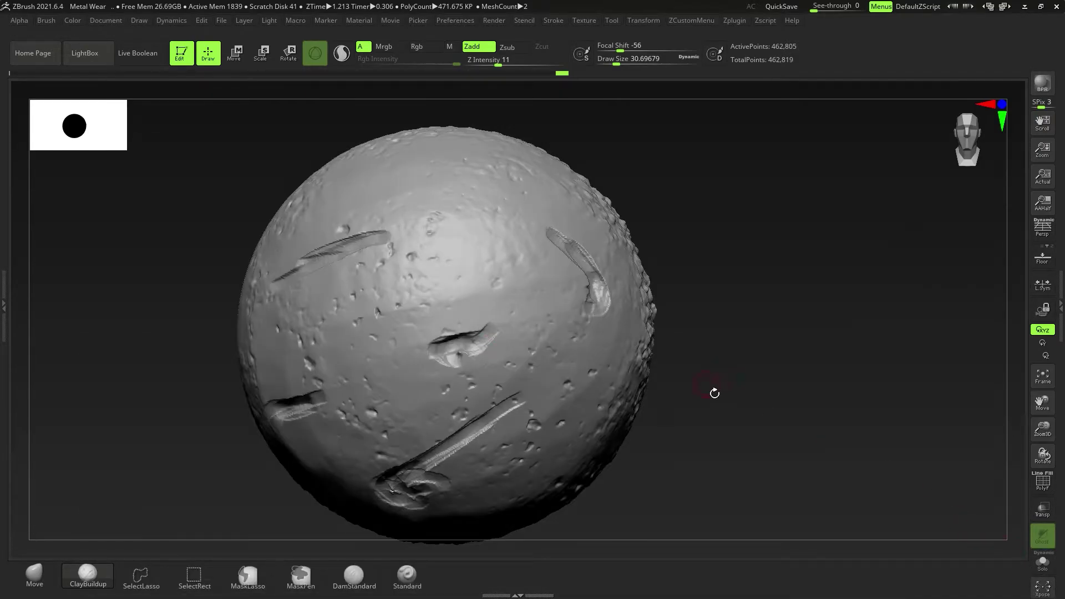
pyautogui.press('b')
pyautogui.press('m')
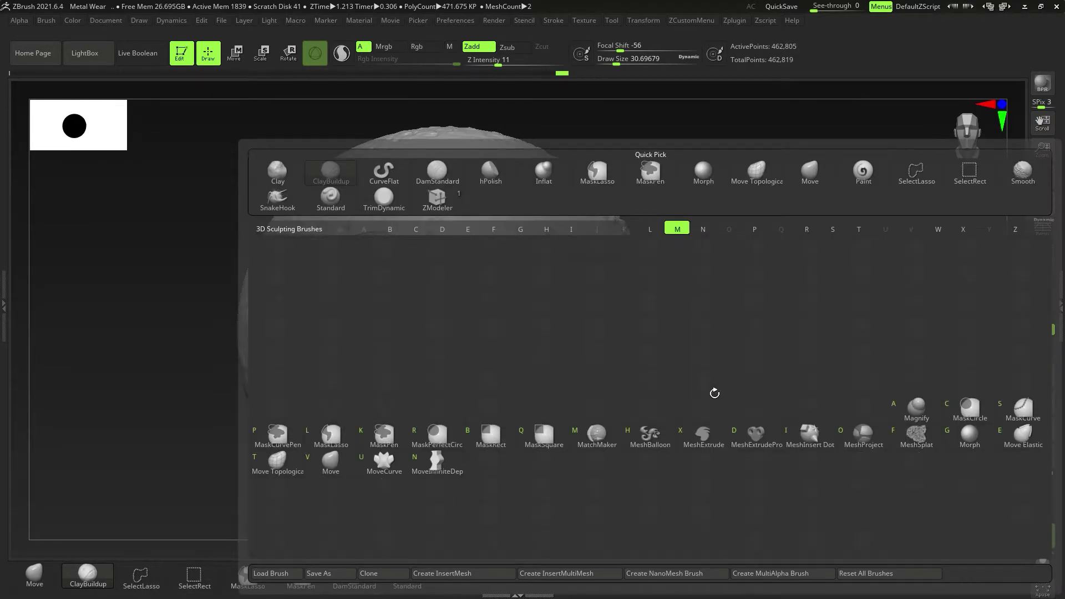
pyautogui.click(968, 441)
pyautogui.moveTo(478, 387)
pyautogui.mouseDown(button='right')
pyautogui.moveTo(479, 353)
pyautogui.moveTo(514, 388)
pyautogui.moveTo(499, 394)
pyautogui.moveTo(508, 417)
pyautogui.mouseUp(button='right')
pyautogui.moveTo(522, 361)
pyautogui.mouseDown()
pyautogui.moveTo(476, 369)
pyautogui.moveTo(523, 360)
pyautogui.mouseUp()
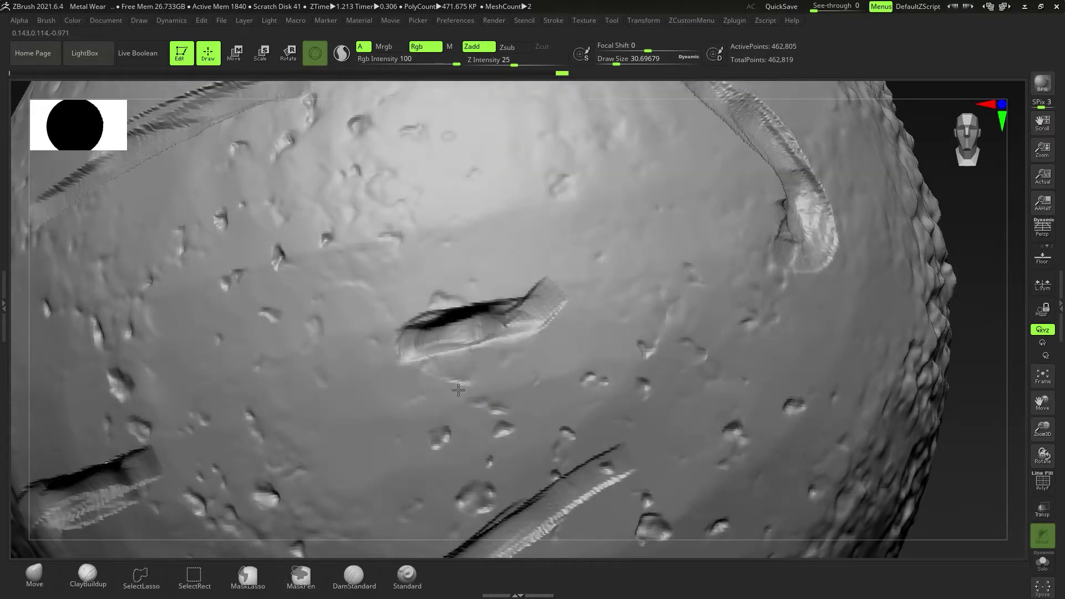
pyautogui.moveTo(442, 322); pyautogui.dragTo(524, 317)
# - Wear down the edges of the lower left gouge with the Morph brush
pyautogui.keyDown('ctrl'); pyautogui.moveTo(526, 372); pyautogui.dragTo(571, 311, button='right'); pyautogui.keyUp('ctrl')
pyautogui.moveTo(473, 415)
pyautogui.mouseDown(button='right')
pyautogui.moveTo(588, 364)
pyautogui.moveTo(471, 399)
pyautogui.mouseUp(button='right')
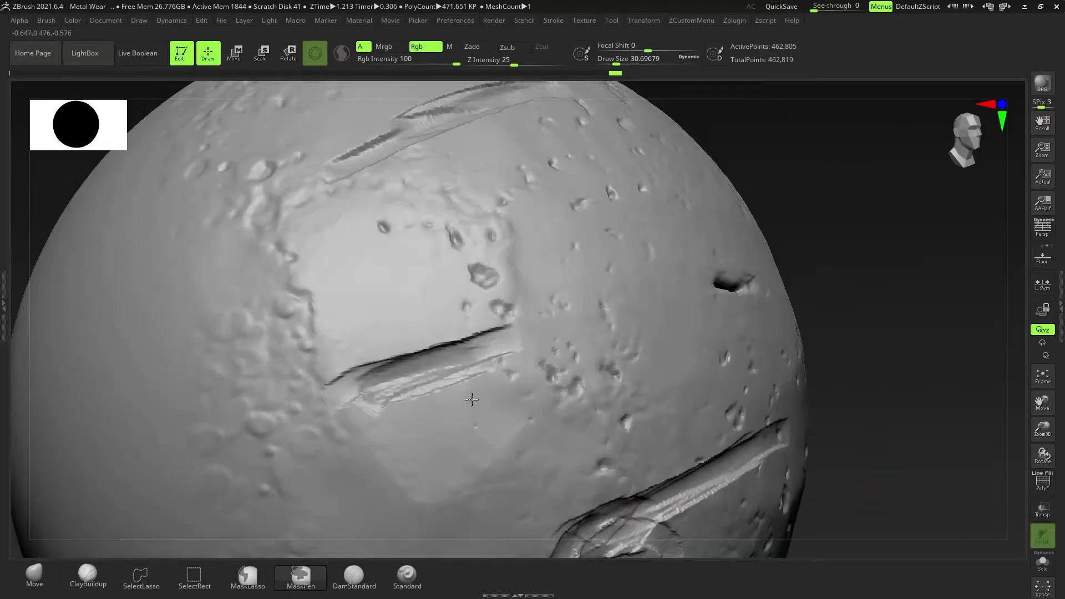
pyautogui.moveTo(441, 395)
pyautogui.mouseDown()
pyautogui.moveTo(359, 416)
pyautogui.moveTo(508, 371)
pyautogui.mouseUp()
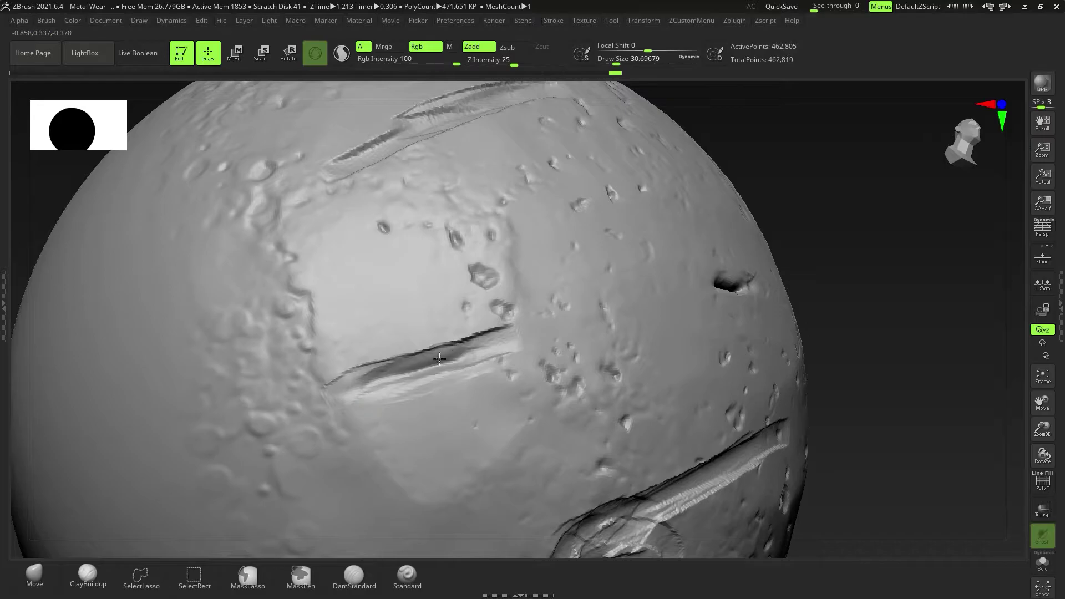
pyautogui.moveTo(439, 359); pyautogui.dragTo(468, 348)
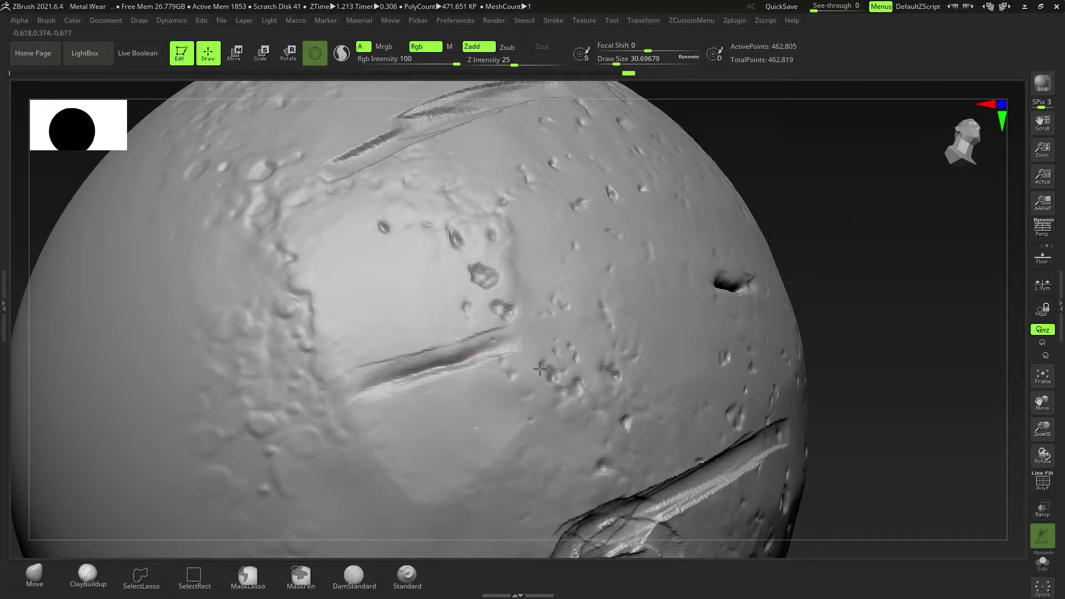
# - Erase most of the curled end and thin out the long lower diagonal gouge with the Morph brush
pyautogui.moveTo(540, 369)
pyautogui.keyDown('alt'); pyautogui.mouseDown(button='right')
pyautogui.moveTo(488, 246)
pyautogui.moveTo(438, 205)
pyautogui.mouseUp(button='right'); pyautogui.keyUp('alt')
pyautogui.moveTo(524, 424)
pyautogui.mouseDown()
pyautogui.moveTo(522, 438)
pyautogui.moveTo(555, 471)
pyautogui.moveTo(606, 472)
pyautogui.moveTo(585, 436)
pyautogui.moveTo(595, 395)
pyautogui.mouseUp()
pyautogui.moveTo(600, 405); pyautogui.dragTo(513, 448, button='right')
pyautogui.moveTo(411, 463); pyautogui.dragTo(486, 414)
pyautogui.moveTo(419, 452); pyautogui.dragTo(483, 440, button='right')
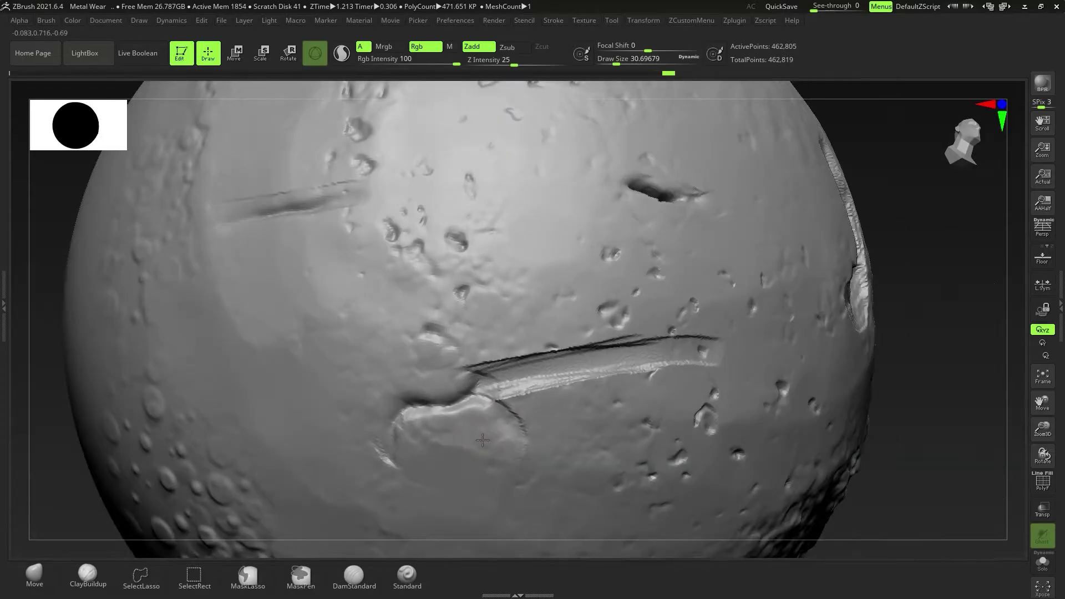
pyautogui.moveTo(491, 413)
pyautogui.mouseDown()
pyautogui.moveTo(690, 345)
pyautogui.moveTo(627, 358)
pyautogui.mouseUp()
# - Break up the upper left gouge with the Morph brush, reducing the draw size to about 22 for its remaining ends
pyautogui.moveTo(621, 361)
pyautogui.keyDown('ctrl'); pyautogui.mouseDown(button='right')
pyautogui.moveTo(605, 299)
pyautogui.moveTo(555, 416)
pyautogui.mouseUp(button='right'); pyautogui.keyUp('ctrl')
pyautogui.moveTo(495, 336)
pyautogui.mouseDown()
pyautogui.moveTo(537, 371)
pyautogui.moveTo(525, 366)
pyautogui.mouseUp()
pyautogui.press('s')
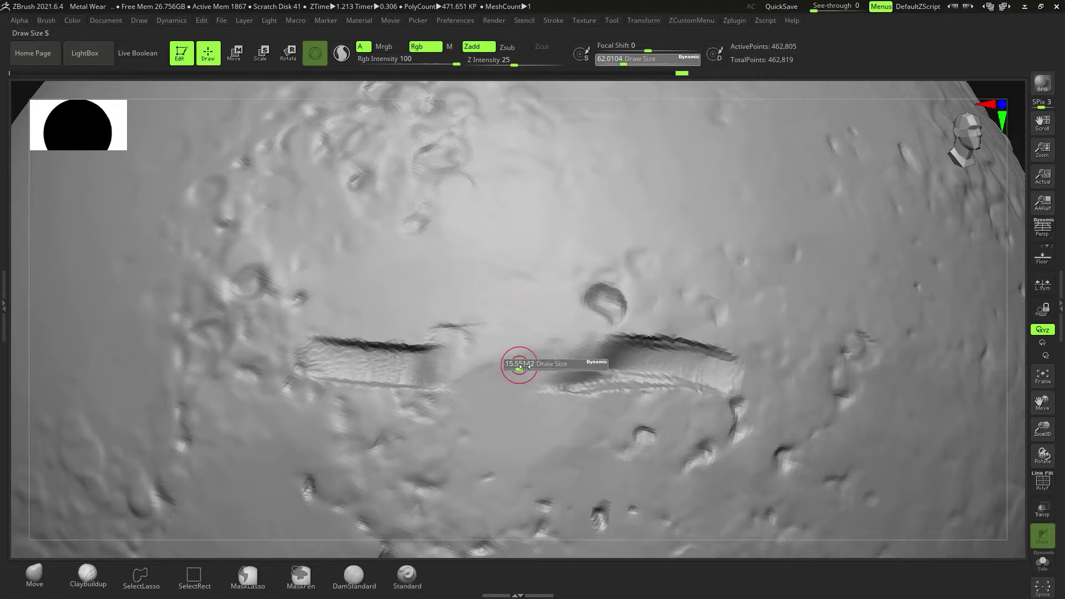
pyautogui.press('s')
pyautogui.moveTo(374, 363)
pyautogui.mouseDown()
pyautogui.moveTo(319, 355)
pyautogui.moveTo(370, 352)
pyautogui.mouseUp()
pyautogui.moveTo(375, 363); pyautogui.dragTo(304, 376)
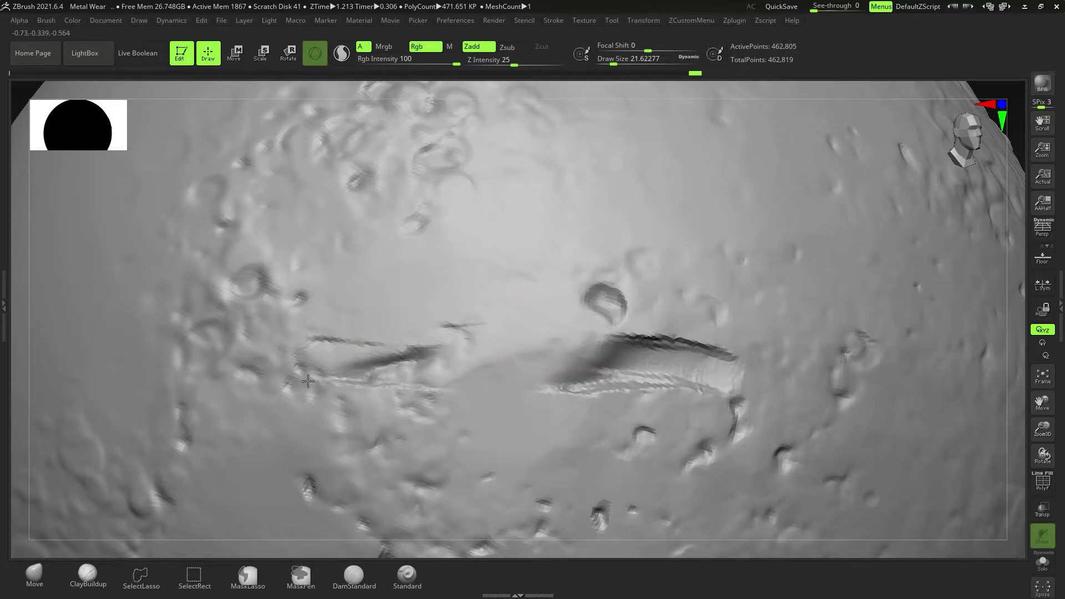
pyautogui.moveTo(516, 366)
pyautogui.mouseDown(button='right')
pyautogui.moveTo(457, 368)
pyautogui.moveTo(483, 360)
pyautogui.mouseUp(button='right')
pyautogui.moveTo(474, 363); pyautogui.dragTo(533, 383)
# - Narrow the curved gouge on the sphere's right side with the Morph brush at a draw size of about 37, ending at a size of about 18
pyautogui.moveTo(655, 361); pyautogui.dragTo(519, 321, button='right')
pyautogui.press('s')
pyautogui.moveTo(519, 321); pyautogui.dragTo(588, 361)
pyautogui.moveTo(523, 358); pyautogui.dragTo(500, 333, button='right')
pyautogui.moveTo(489, 294); pyautogui.dragTo(554, 377)
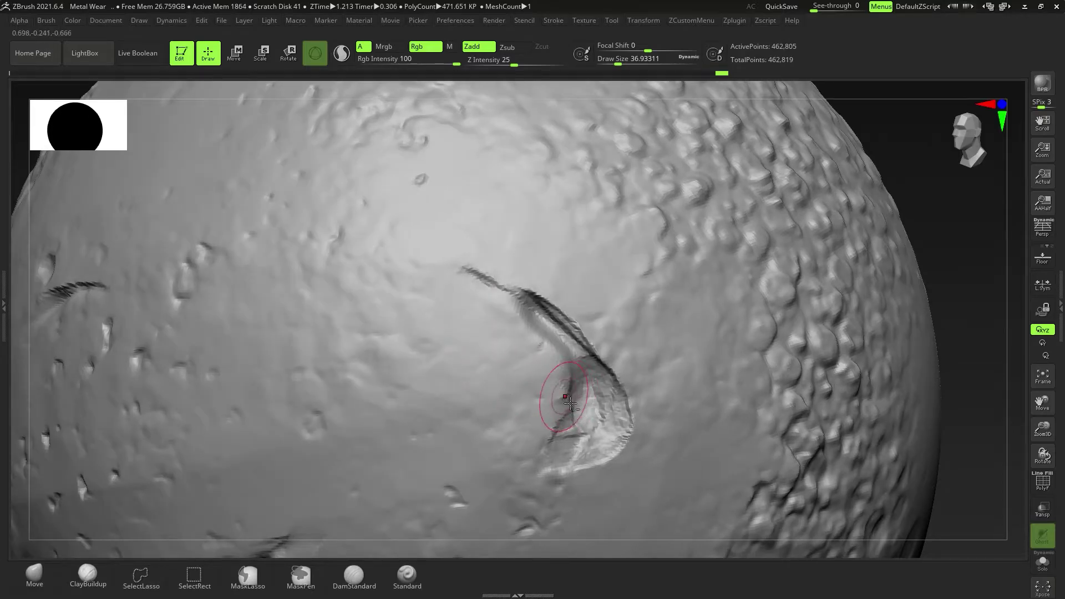
pyautogui.moveTo(571, 403); pyautogui.dragTo(554, 393, button='right')
pyautogui.moveTo(568, 435); pyautogui.dragTo(539, 392, button='right')
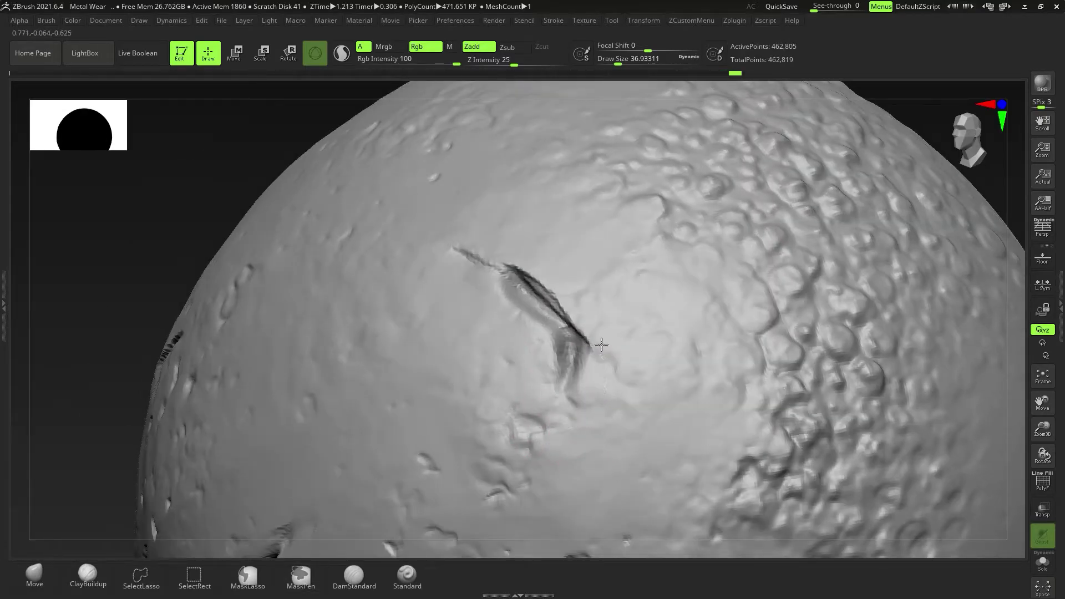
pyautogui.keyDown('ctrl'); pyautogui.moveTo(601, 345); pyautogui.dragTo(571, 294, button='right'); pyautogui.keyUp('ctrl')
pyautogui.moveTo(472, 344); pyautogui.dragTo(525, 361, button='right')
pyautogui.press('f')
pyautogui.press('s')
pyautogui.moveTo(525, 364); pyautogui.dragTo(531, 363)
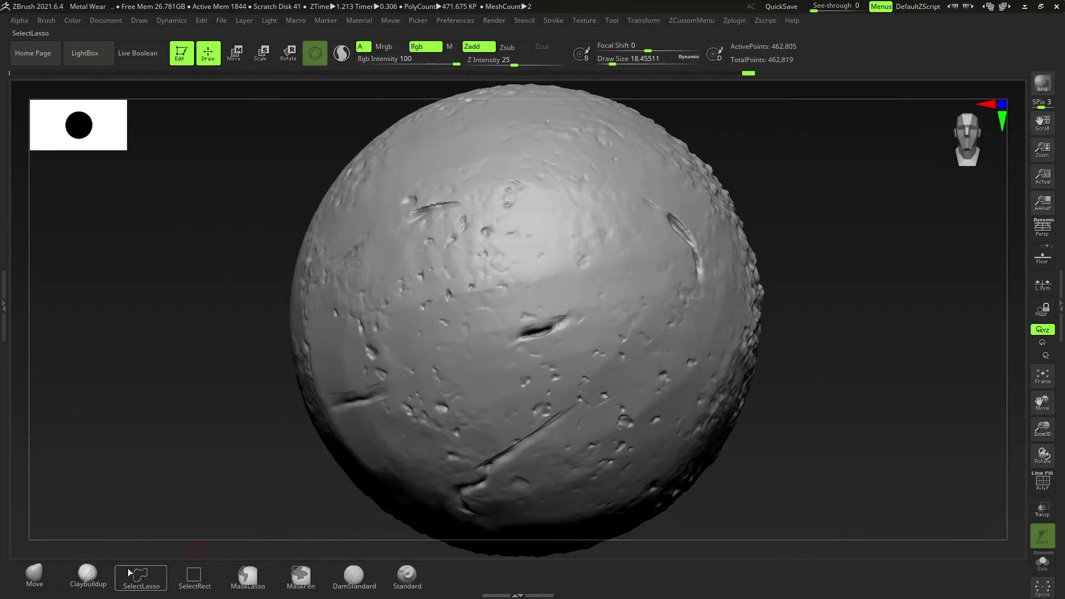
# - Switch to DamStandard with Z Intensity 22 and draw size about 33, and cut a long straight diagonal scratch across the front
pyautogui.click(354, 576)
pyautogui.keyDown('alt'); pyautogui.moveTo(552, 343); pyautogui.dragTo(546, 409, button='right'); pyautogui.keyUp('alt')
pyautogui.moveTo(521, 65); pyautogui.dragTo(517, 65)
pyautogui.keyDown('ctrl'); pyautogui.moveTo(516, 311); pyautogui.dragTo(511, 374, button='right'); pyautogui.keyUp('ctrl')
pyautogui.press('s')
pyautogui.moveTo(499, 371); pyautogui.dragTo(505, 371)
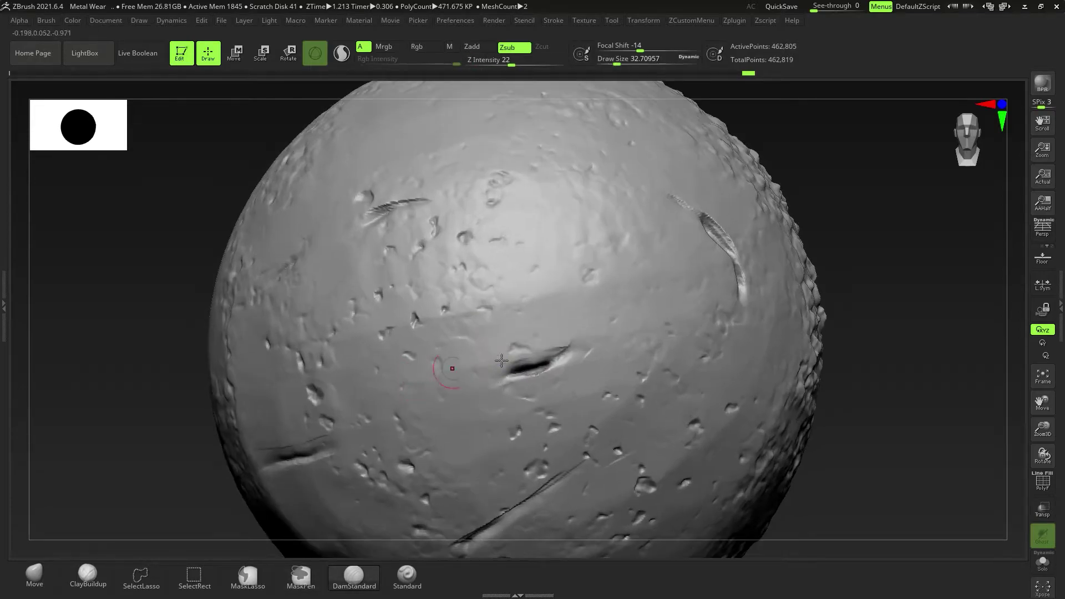
pyautogui.keyDown('shift'); pyautogui.moveTo(435, 360); pyautogui.dragTo(705, 252); pyautogui.keyUp('shift')
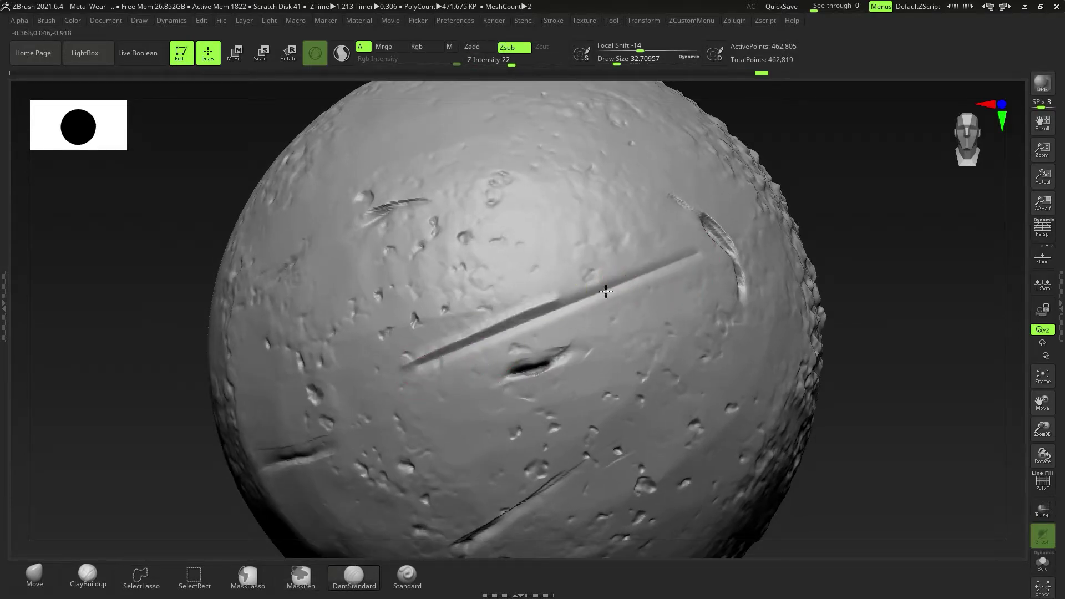
# - Cut two more long, nearly horizontal DamStandard scratches across the sphere's lower front
pyautogui.keyDown('alt'); pyautogui.moveTo(441, 394); pyautogui.dragTo(555, 363, button='right'); pyautogui.keyUp('alt')
pyautogui.moveTo(312, 354); pyautogui.dragTo(565, 366)
pyautogui.keyDown('alt'); pyautogui.moveTo(448, 463); pyautogui.dragTo(443, 435, button='right'); pyautogui.keyUp('alt')
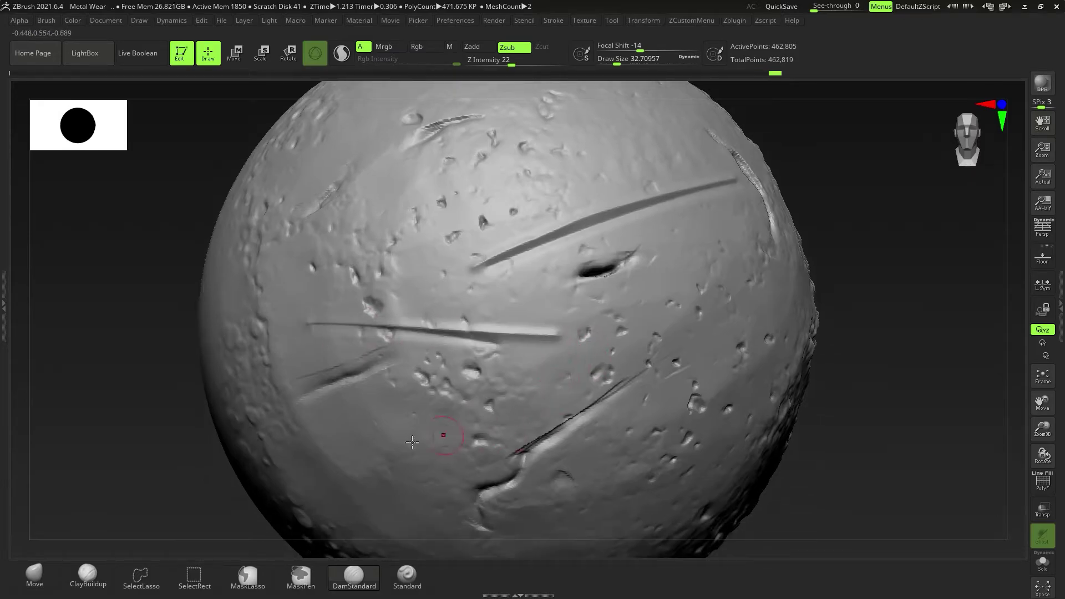
pyautogui.moveTo(355, 435); pyautogui.dragTo(712, 389)
pyautogui.keyDown('alt'); pyautogui.moveTo(560, 383); pyautogui.dragTo(547, 427, button='right'); pyautogui.keyUp('alt')
pyautogui.moveTo(546, 355); pyautogui.dragTo(567, 435, button='right')
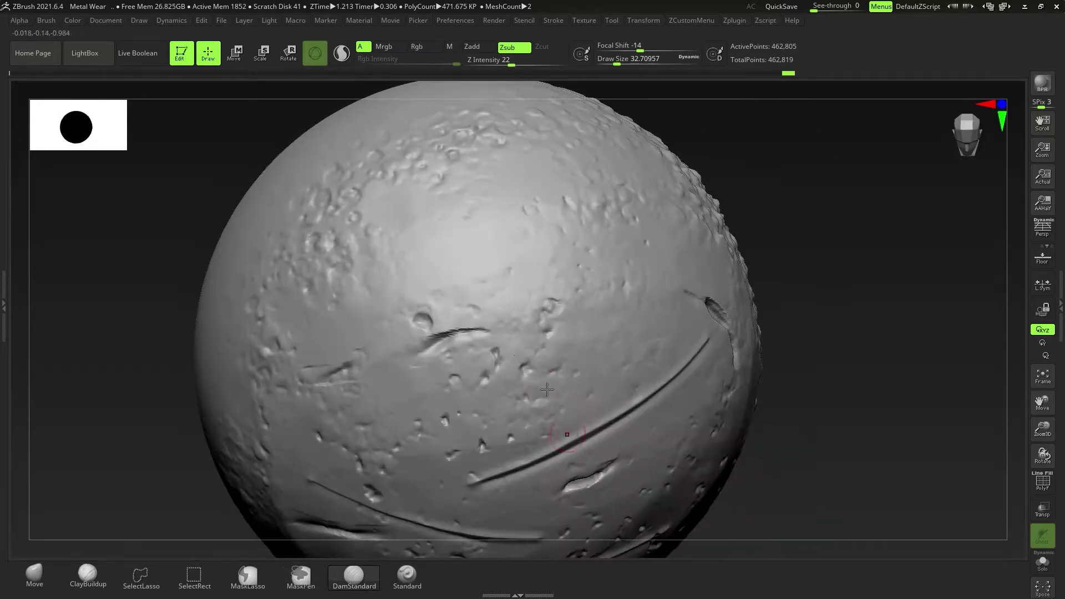
# - Carve a short wavy scratch near the sphere's top at draw size about 20 and a short curved one below it at 28.75
pyautogui.keyDown('ctrl'); pyautogui.moveTo(550, 388); pyautogui.dragTo(558, 444, button='right'); pyautogui.keyUp('ctrl')
pyautogui.press('s')
pyautogui.moveTo(555, 383); pyautogui.dragTo(551, 383)
pyautogui.moveTo(577, 332)
pyautogui.mouseDown(button='right')
pyautogui.moveTo(510, 427)
pyautogui.moveTo(544, 422)
pyautogui.mouseUp(button='right')
pyautogui.keyDown('alt'); pyautogui.moveTo(605, 310); pyautogui.dragTo(502, 402, button='right'); pyautogui.keyUp('alt')
pyautogui.moveTo(503, 395); pyautogui.dragTo(615, 395)
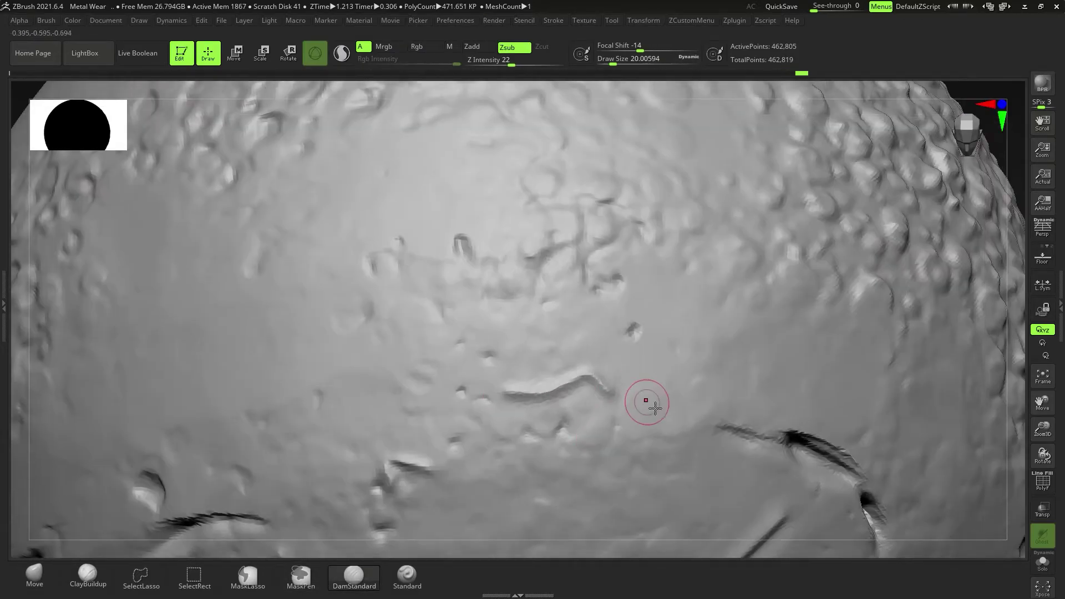
pyautogui.keyDown('ctrl'); pyautogui.moveTo(656, 408); pyautogui.dragTo(638, 367, button='right'); pyautogui.keyUp('ctrl')
pyautogui.keyDown('alt'); pyautogui.moveTo(635, 496); pyautogui.dragTo(581, 414, button='right'); pyautogui.keyUp('alt')
pyautogui.press(']')
pyautogui.moveTo(621, 415)
pyautogui.mouseDown()
pyautogui.moveTo(564, 420)
pyautogui.moveTo(626, 418)
pyautogui.mouseUp()
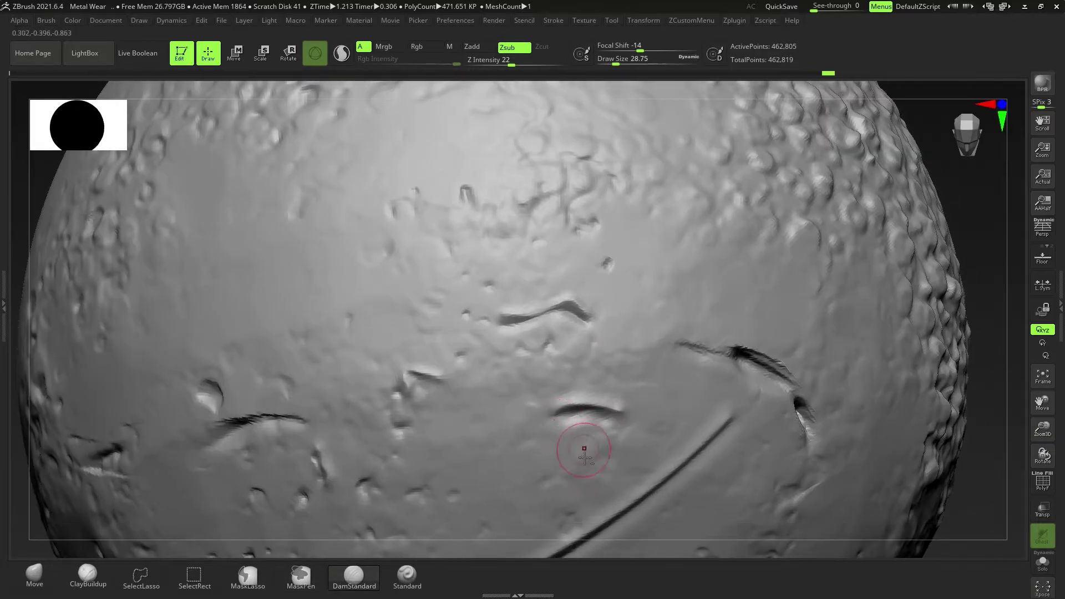
# - Carve a deep gash across the middle of the upper diagonal scratch
pyautogui.keyDown('ctrl'); pyautogui.moveTo(585, 458); pyautogui.dragTo(586, 362, button='right'); pyautogui.keyUp('ctrl')
pyautogui.moveTo(586, 361); pyautogui.dragTo(638, 410, button='right')
pyautogui.moveTo(638, 411); pyautogui.dragTo(668, 424, button='right')
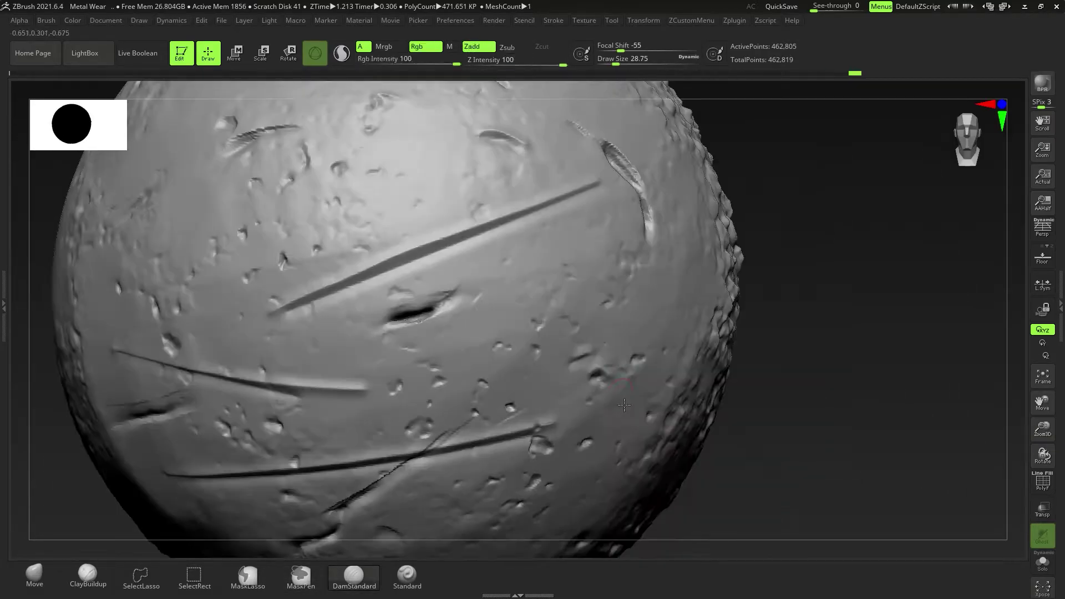
pyautogui.keyDown('alt'); pyautogui.moveTo(600, 311); pyautogui.dragTo(638, 417, button='right'); pyautogui.keyUp('alt')
pyautogui.keyDown('ctrl'); pyautogui.moveTo(622, 410); pyautogui.dragTo(582, 355, button='right'); pyautogui.keyUp('ctrl')
pyautogui.moveTo(429, 325); pyautogui.dragTo(570, 349)
pyautogui.keyDown('ctrl'); pyautogui.moveTo(563, 317); pyautogui.dragTo(561, 357, button='right'); pyautogui.keyUp('ctrl')
pyautogui.moveTo(610, 349)
pyautogui.mouseDown()
pyautogui.moveTo(461, 342)
pyautogui.moveTo(609, 349)
pyautogui.mouseUp()
pyautogui.moveTo(610, 399)
pyautogui.keyDown('ctrl'); pyautogui.mouseDown(button='right')
pyautogui.moveTo(561, 351)
pyautogui.moveTo(577, 389)
pyautogui.mouseUp(button='right'); pyautogui.keyUp('ctrl')
# - Switch to the Morph brush and wear away parts of the upper diagonal scratch and the gash crossing it
pyautogui.press('space')
pyautogui.click(398, 491)
pyautogui.moveTo(602, 344)
pyautogui.keyDown('alt'); pyautogui.mouseDown(button='right')
pyautogui.moveTo(552, 393)
pyautogui.moveTo(560, 428)
pyautogui.mouseUp(button='right'); pyautogui.keyUp('alt')
pyautogui.moveTo(655, 396)
pyautogui.mouseDown()
pyautogui.moveTo(568, 400)
pyautogui.moveTo(380, 351)
pyautogui.moveTo(670, 376)
pyautogui.mouseUp()
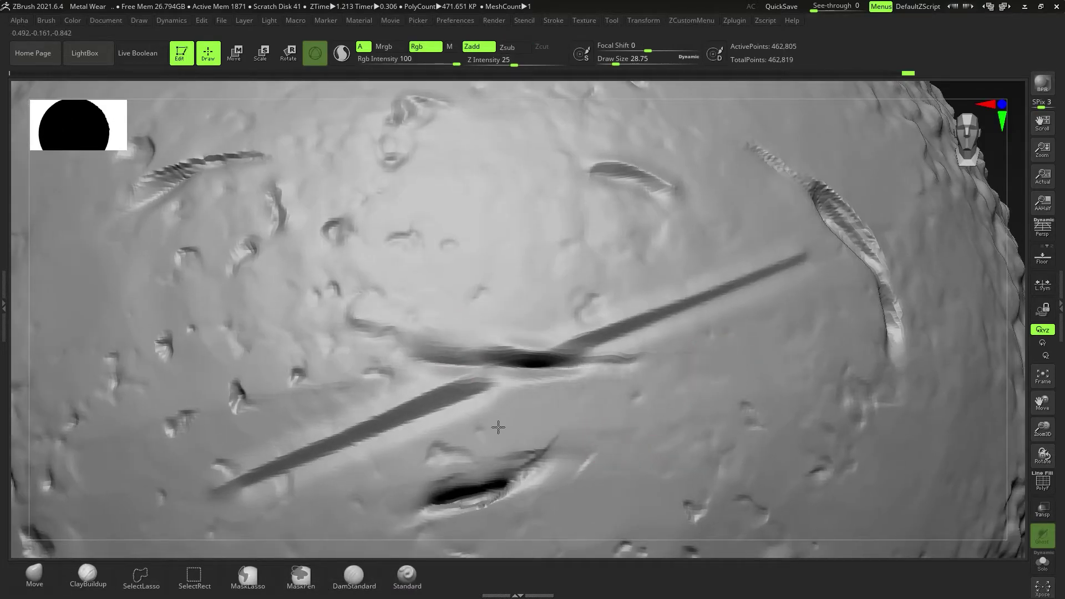
pyautogui.moveTo(498, 428)
pyautogui.keyDown('shift'); pyautogui.mouseDown()
pyautogui.moveTo(266, 478)
pyautogui.moveTo(477, 397)
pyautogui.mouseUp(); pyautogui.keyUp('shift')
pyautogui.keyDown('shift'); pyautogui.moveTo(791, 264); pyautogui.dragTo(676, 310); pyautogui.keyUp('shift')
pyautogui.moveTo(610, 344)
pyautogui.keyDown('ctrl'); pyautogui.mouseDown(button='right')
pyautogui.moveTo(431, 373)
pyautogui.moveTo(533, 369)
pyautogui.mouseUp(button='right'); pyautogui.keyUp('ctrl')
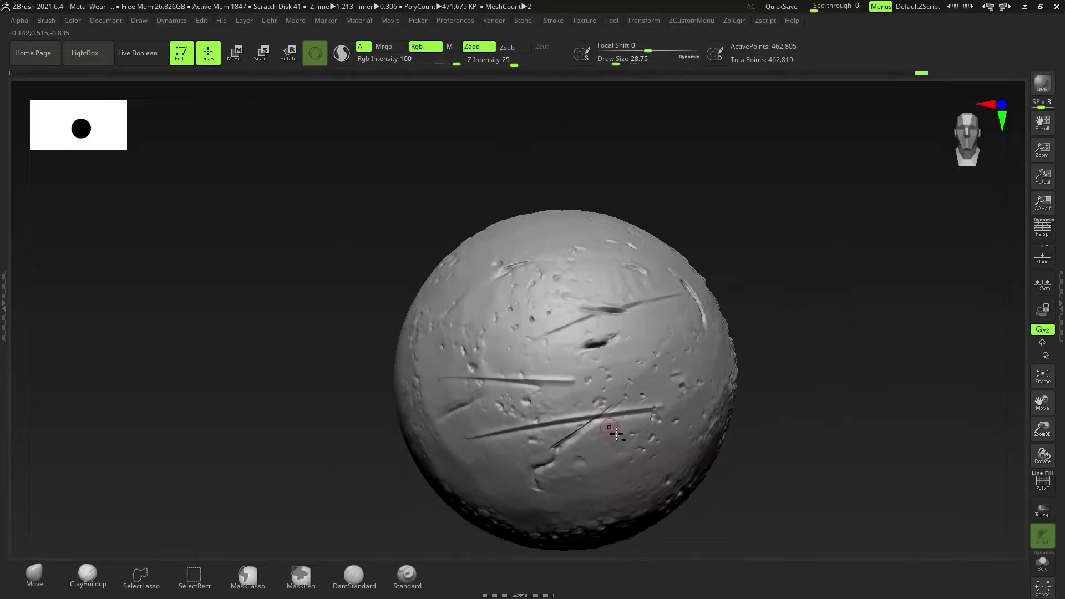
pyautogui.moveTo(615, 432)
pyautogui.mouseDown(button='right')
pyautogui.moveTo(659, 392)
pyautogui.moveTo(627, 374)
pyautogui.moveTo(655, 369)
pyautogui.moveTo(583, 383)
pyautogui.moveTo(539, 400)
pyautogui.moveTo(542, 412)
pyautogui.mouseUp(button='right')
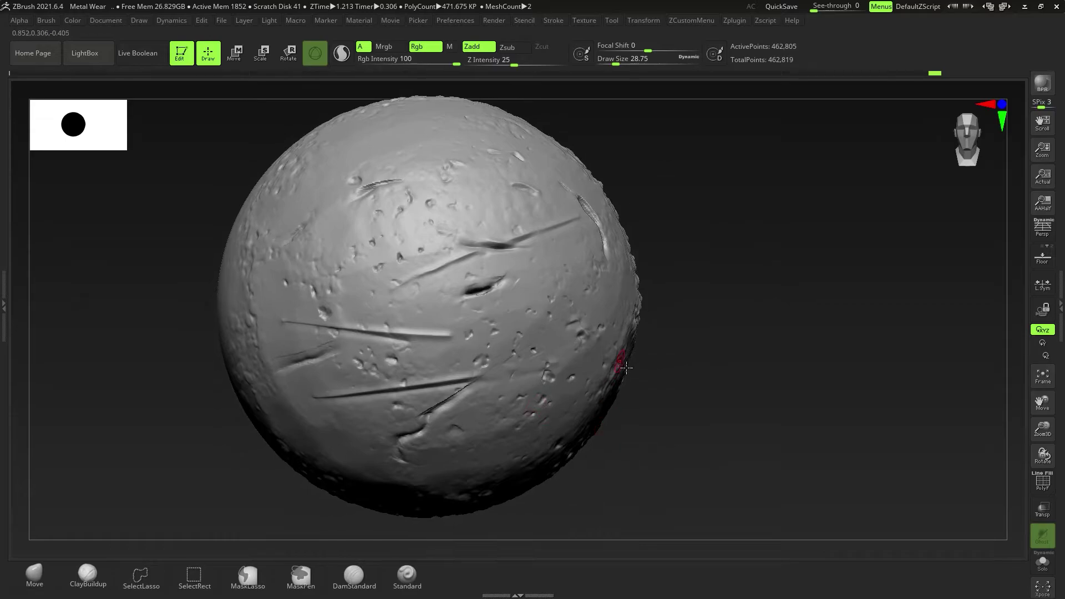
# - Apply the Textured Metal material to the sphere
pyautogui.press('space')
pyautogui.click(588, 434)
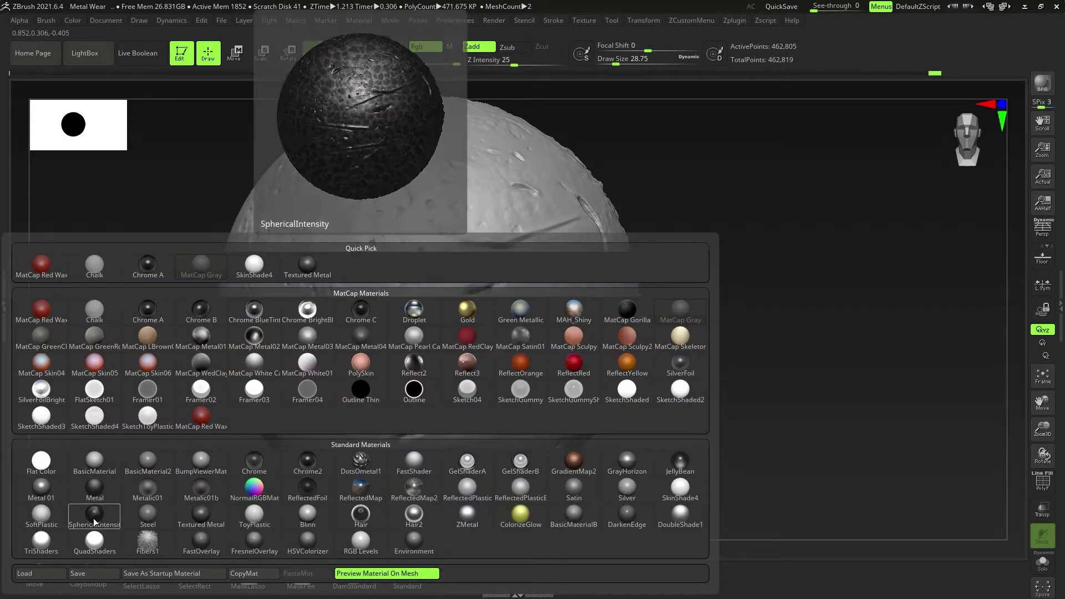
pyautogui.click(202, 516)
pyautogui.moveTo(518, 372); pyautogui.dragTo(491, 414, button='right')
# - Show the tool tray, select the Standard brush with Mrgb enabled, and fill the sphere with white and the current material
pyautogui.doubleClick(1061, 306)
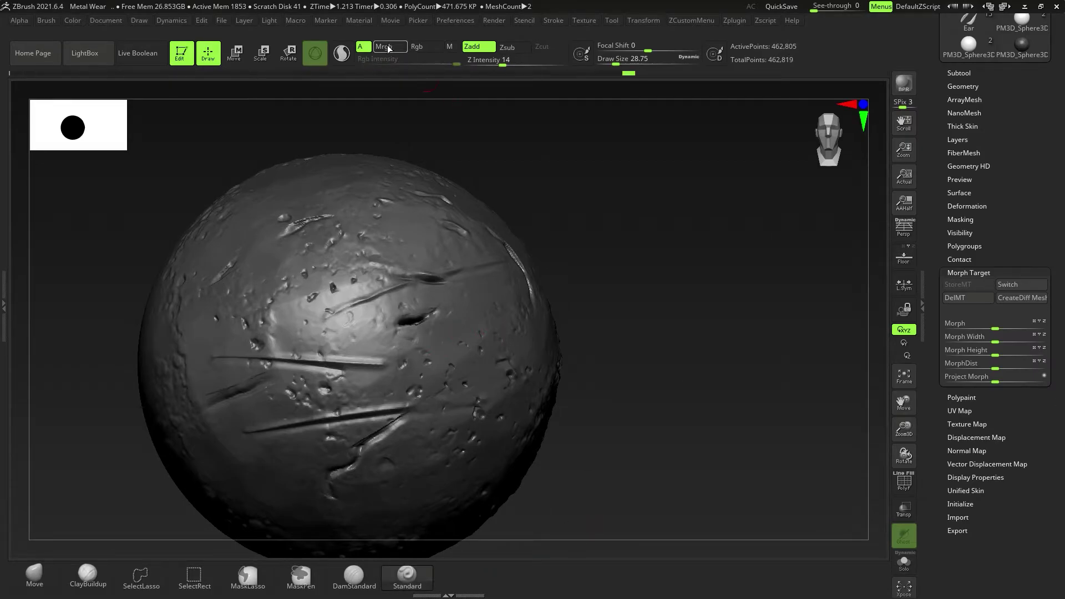
pyautogui.press('space')
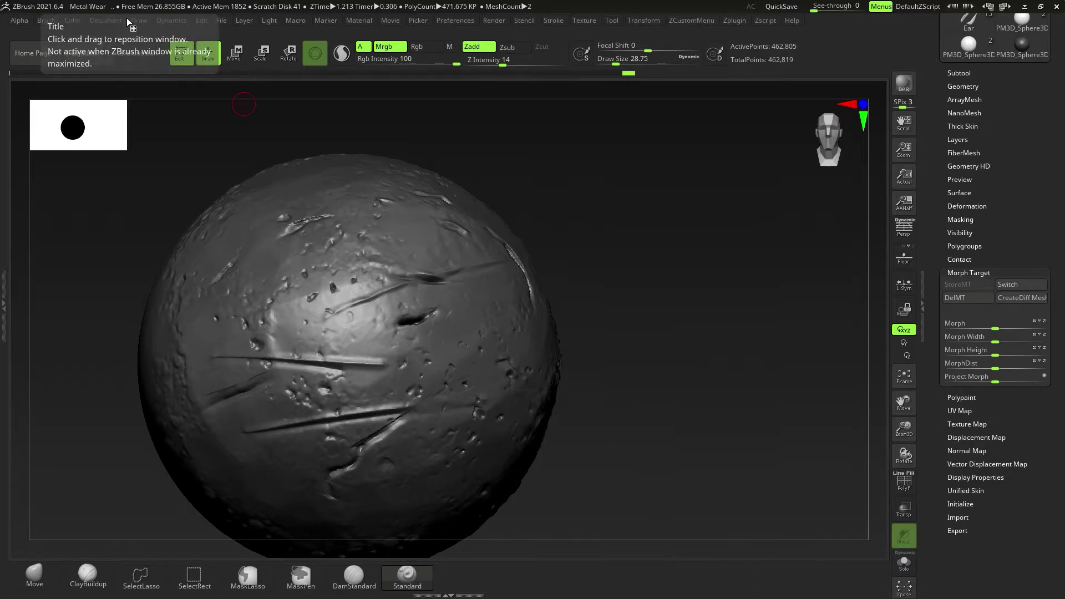
pyautogui.click(72, 21)
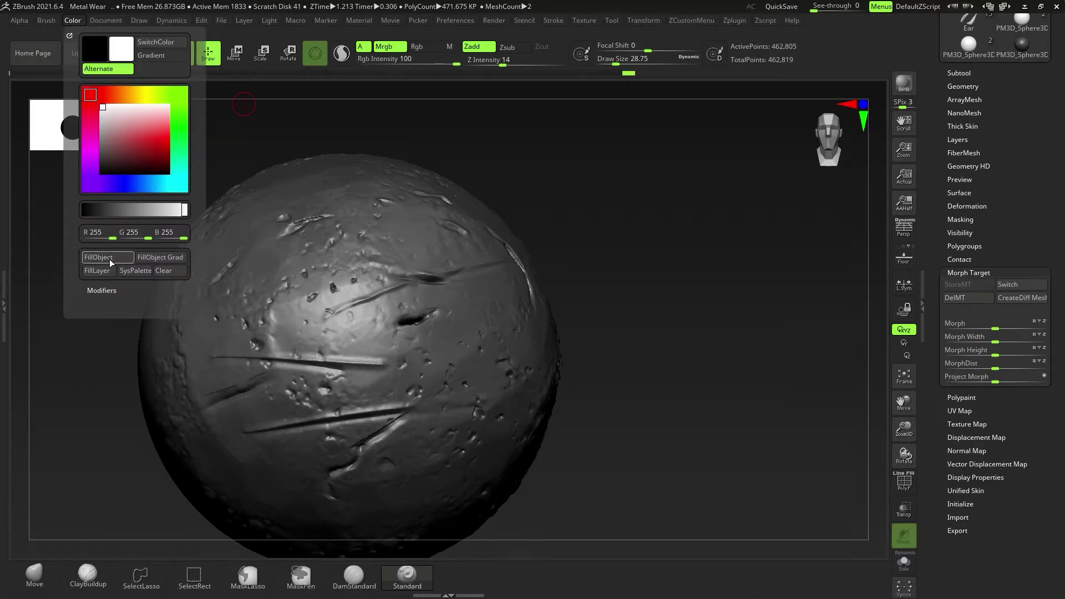
pyautogui.press('space')
pyautogui.moveTo(526, 307); pyautogui.dragTo(514, 316)
# - Switch to the Paint brush
pyautogui.press('b')
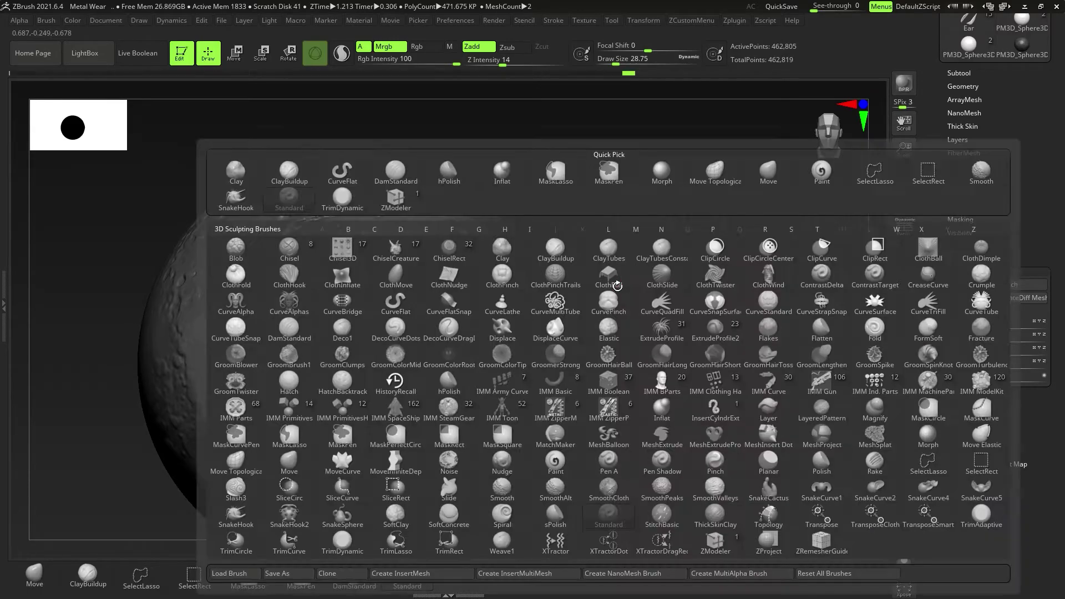
pyautogui.press('p')
pyautogui.press('a')
pyautogui.moveTo(311, 375)
pyautogui.mouseDown()
pyautogui.moveTo(430, 382)
pyautogui.moveTo(491, 304)
pyautogui.mouseUp()
pyautogui.moveTo(406, 404); pyautogui.dragTo(473, 452)
pyautogui.hotkey('ctrl', 'z')
pyautogui.hotkey('ctrl', 'z')
# - Set the Paint brush's draw size to about 62 and try a red stroke across the sphere's front
pyautogui.press('s')
pyautogui.moveTo(524, 385); pyautogui.dragTo(535, 389)
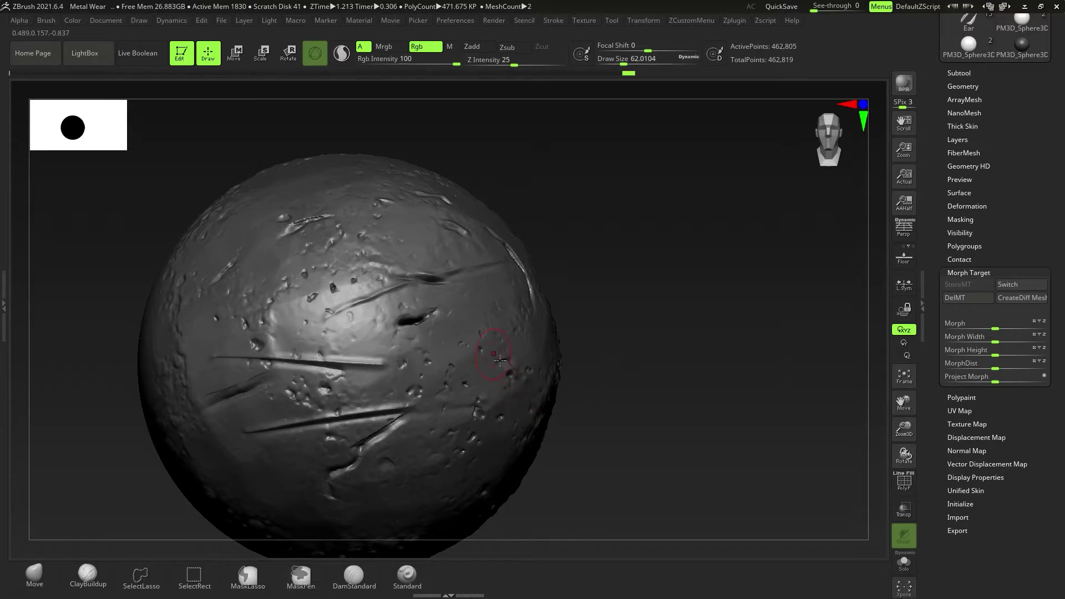
pyautogui.press('space')
pyautogui.moveTo(373, 390); pyautogui.dragTo(385, 388)
pyautogui.moveTo(308, 318)
pyautogui.mouseDown()
pyautogui.moveTo(420, 365)
pyautogui.moveTo(438, 422)
pyautogui.mouseUp()
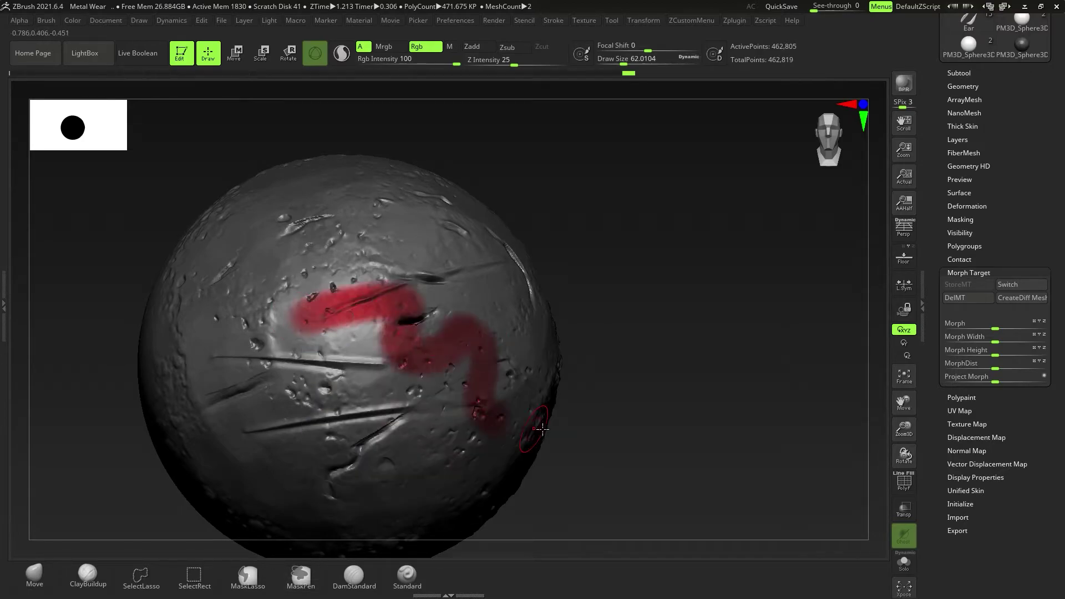
pyautogui.hotkey('ctrl', 'z')
pyautogui.hotkey('ctrl', 'z')
# - Lower the Rgb Intensity to 22 and collapse the Morph Target settings
pyautogui.press('space')
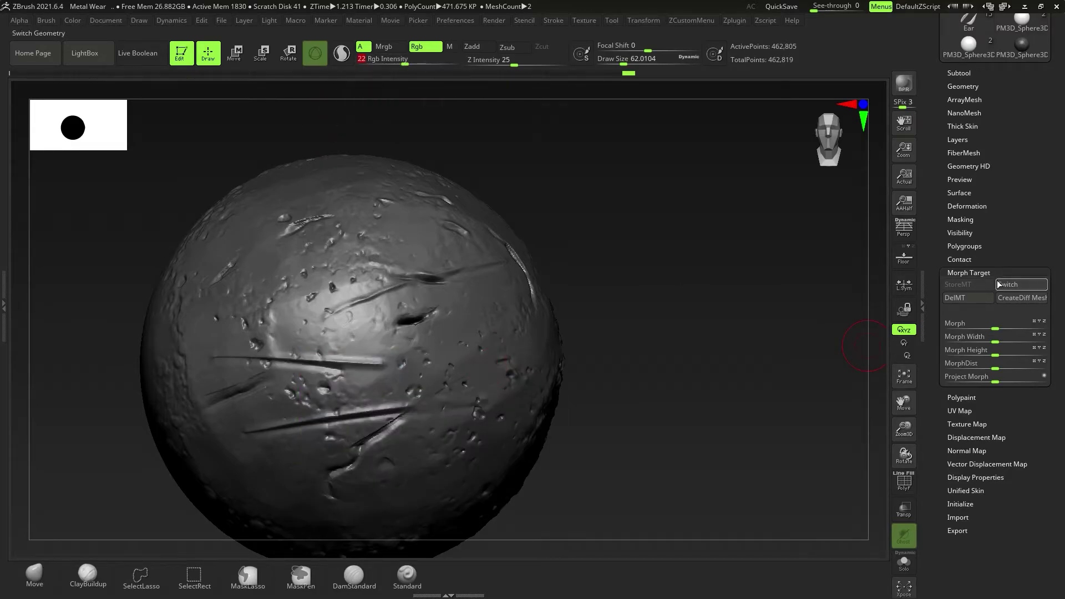
pyautogui.click(981, 273)
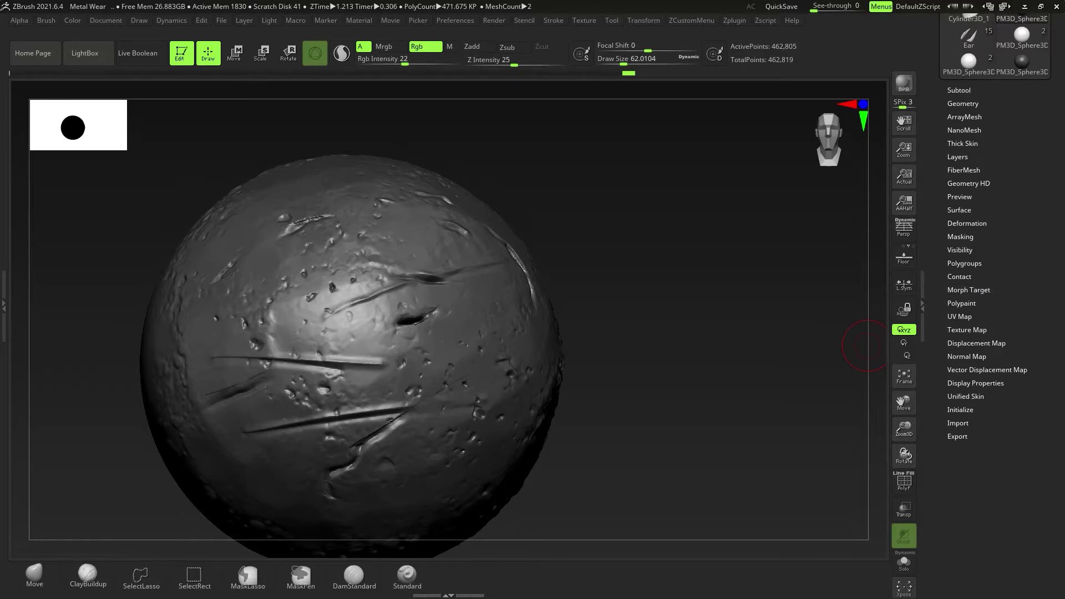
# - Mask the sphere with Mask By Cavity and inspect the masked scratches and pits up close
pyautogui.click(962, 237)
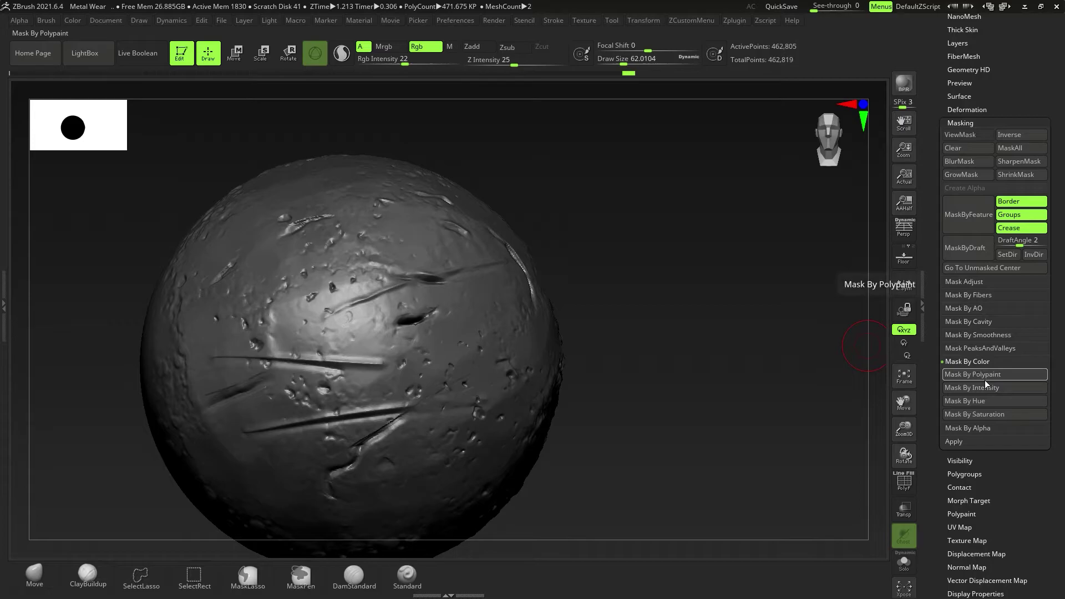
pyautogui.click(973, 362)
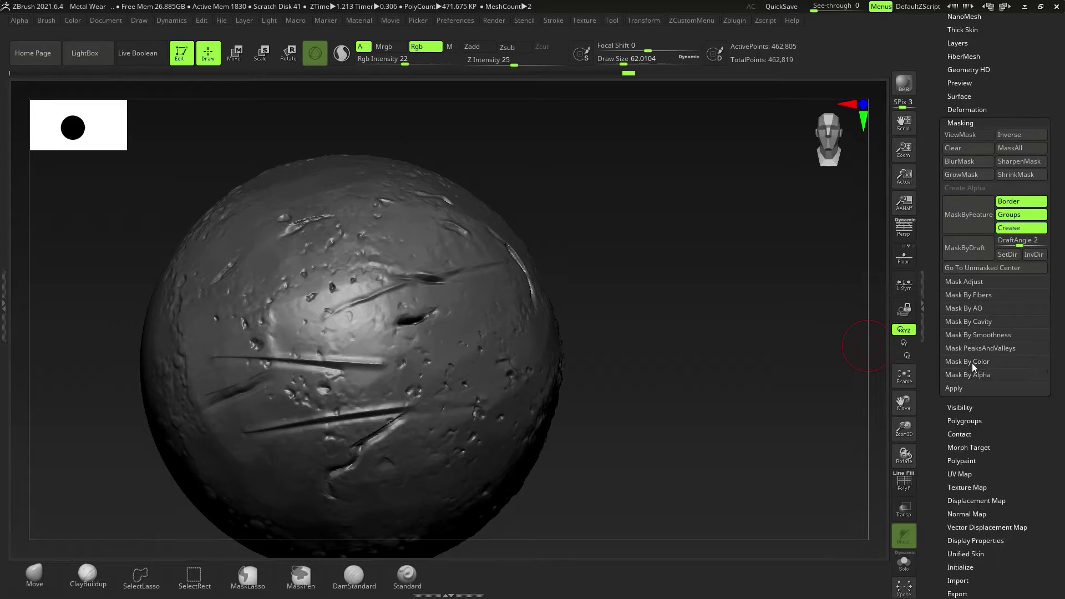
pyautogui.click(976, 322)
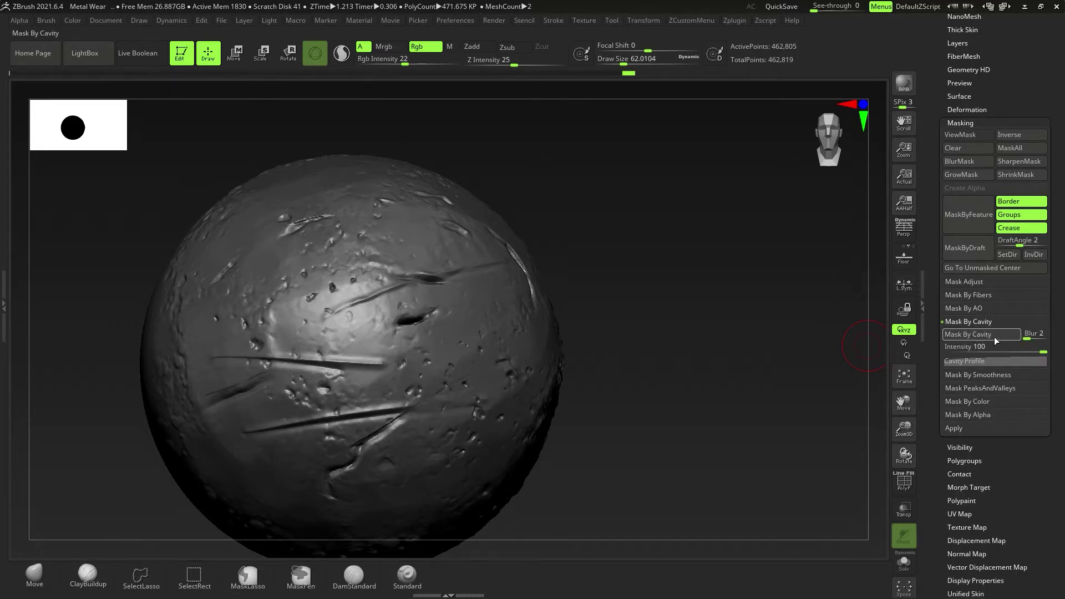
pyautogui.click(991, 338)
pyautogui.moveTo(663, 359); pyautogui.dragTo(600, 356, button='right')
pyautogui.keyDown('ctrl'); pyautogui.moveTo(499, 328); pyautogui.dragTo(496, 382, button='right'); pyautogui.keyUp('ctrl')
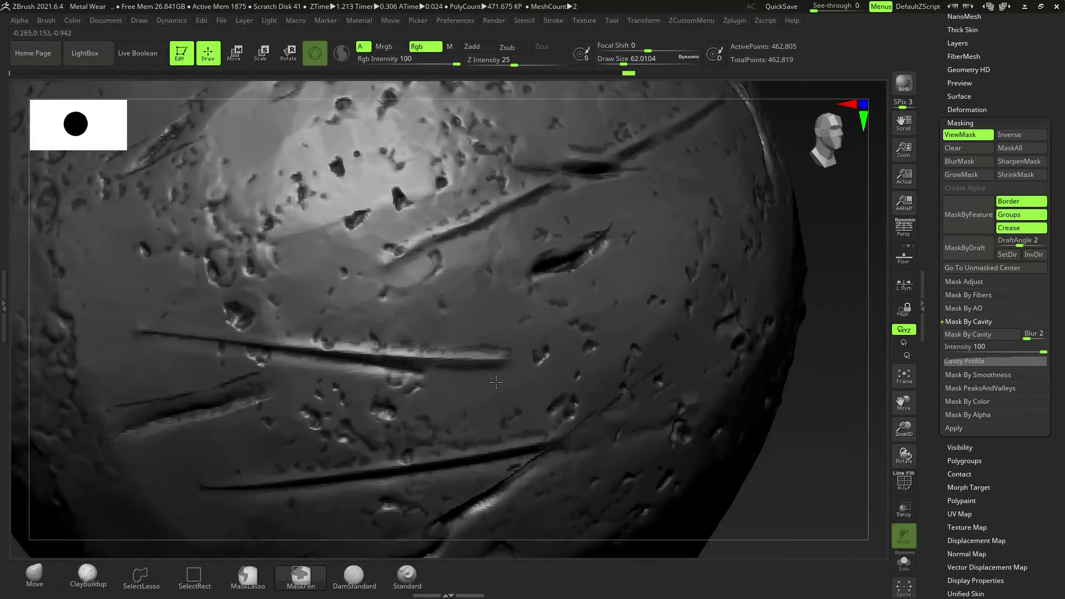
pyautogui.press('f')
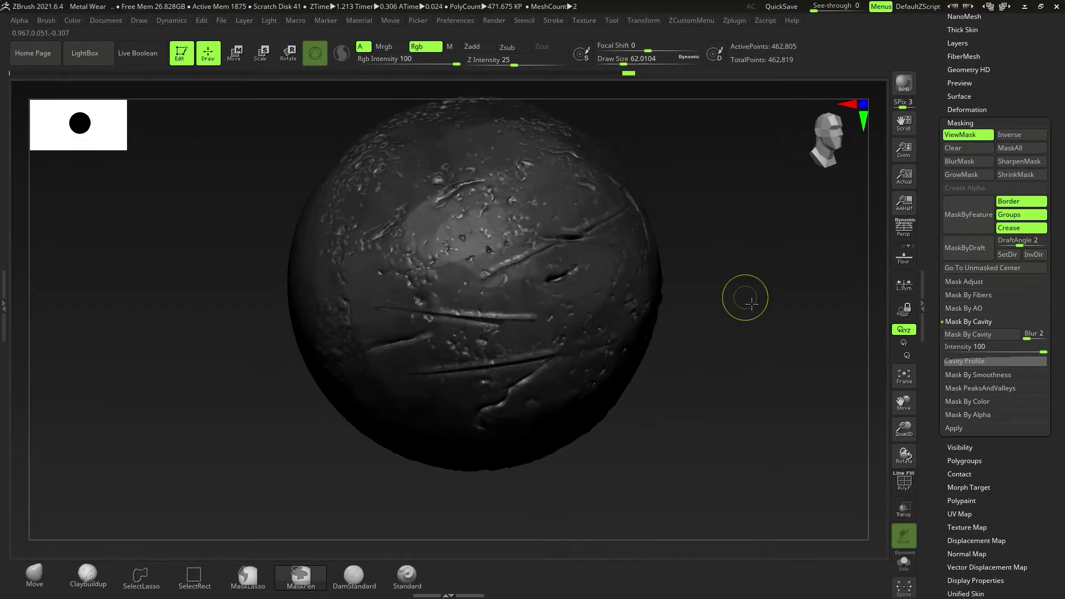
# - Go over the cavity-masked sphere with the Paint brush, enlarging its draw size to 112 and then about 351
pyautogui.moveTo(599, 309)
pyautogui.mouseDown(button='right')
pyautogui.moveTo(539, 379)
pyautogui.moveTo(491, 294)
pyautogui.mouseUp(button='right')
pyautogui.keyDown('ctrl'); pyautogui.moveTo(491, 294); pyautogui.dragTo(482, 345, button='right'); pyautogui.keyUp('ctrl')
pyautogui.press('s')
pyautogui.moveTo(481, 347); pyautogui.dragTo(531, 284)
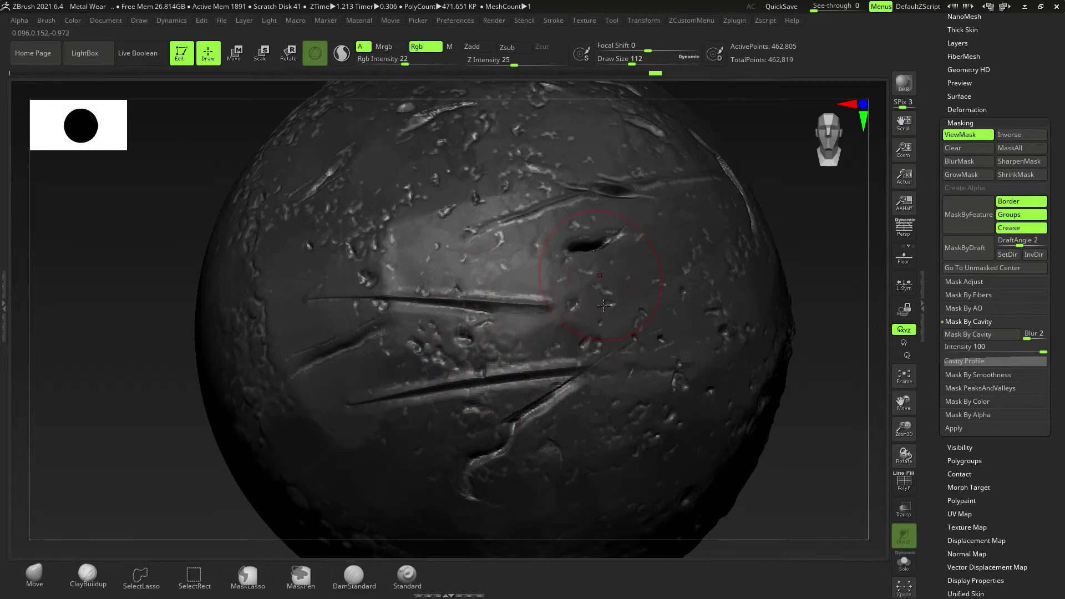
pyautogui.moveTo(589, 272); pyautogui.dragTo(579, 351, button='right')
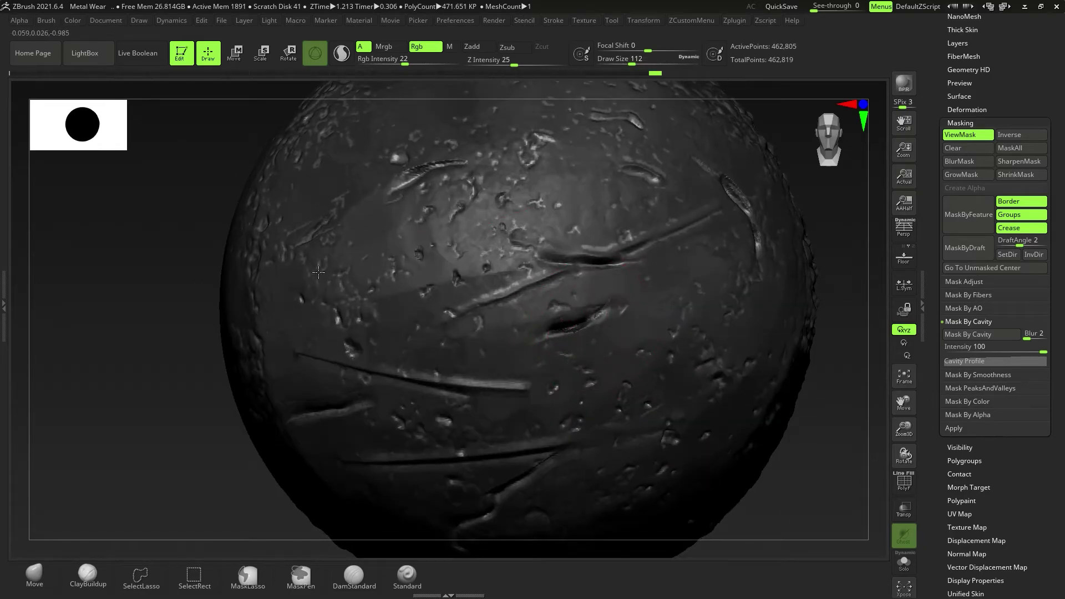
pyautogui.moveTo(318, 272); pyautogui.dragTo(602, 323, button='right')
pyautogui.moveTo(501, 262); pyautogui.dragTo(533, 237, button='right')
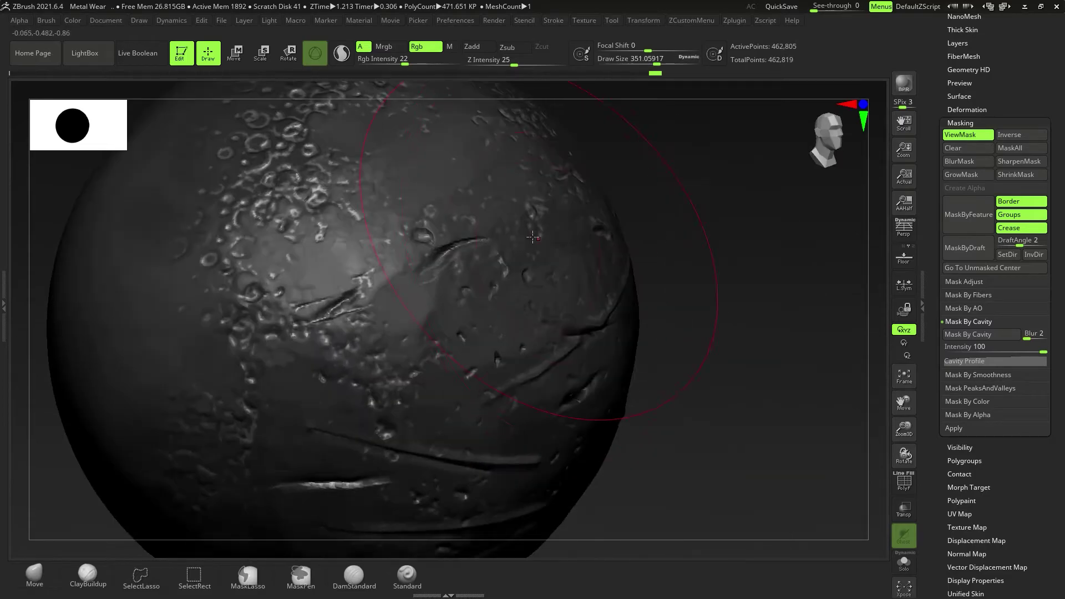
pyautogui.moveTo(512, 382); pyautogui.dragTo(488, 289, button='right')
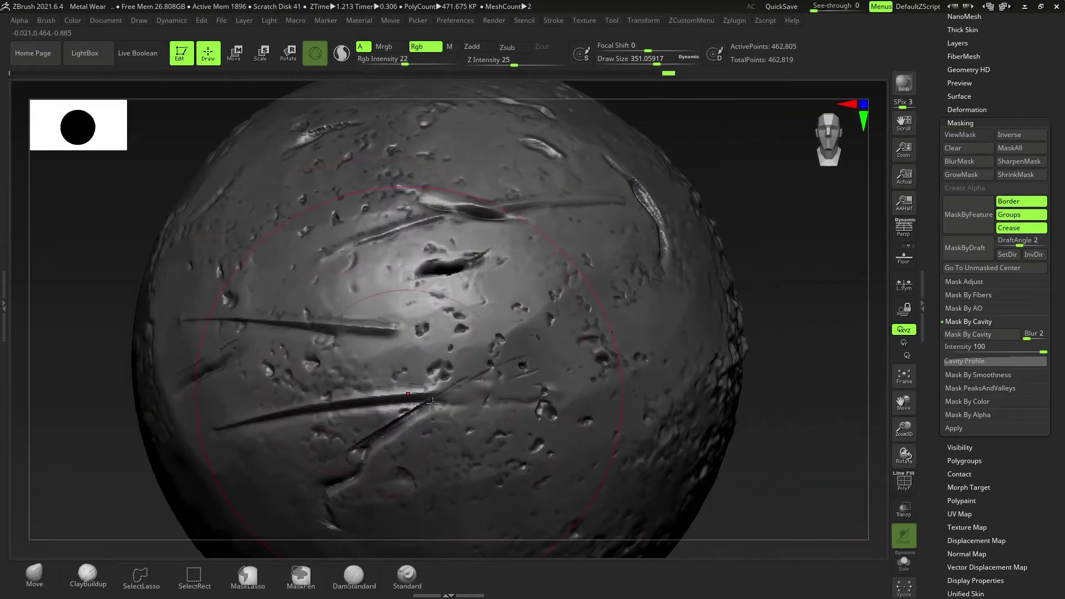
pyautogui.moveTo(422, 355)
pyautogui.mouseDown(button='right')
pyautogui.moveTo(398, 413)
pyautogui.moveTo(444, 392)
pyautogui.moveTo(421, 378)
pyautogui.moveTo(485, 461)
pyautogui.moveTo(435, 406)
pyautogui.moveTo(480, 363)
pyautogui.moveTo(482, 391)
pyautogui.mouseUp(button='right')
# - Set the draw size to about 71 and choose the MatCap Gray material
pyautogui.press('s')
pyautogui.click(459, 397)
pyautogui.press('space')
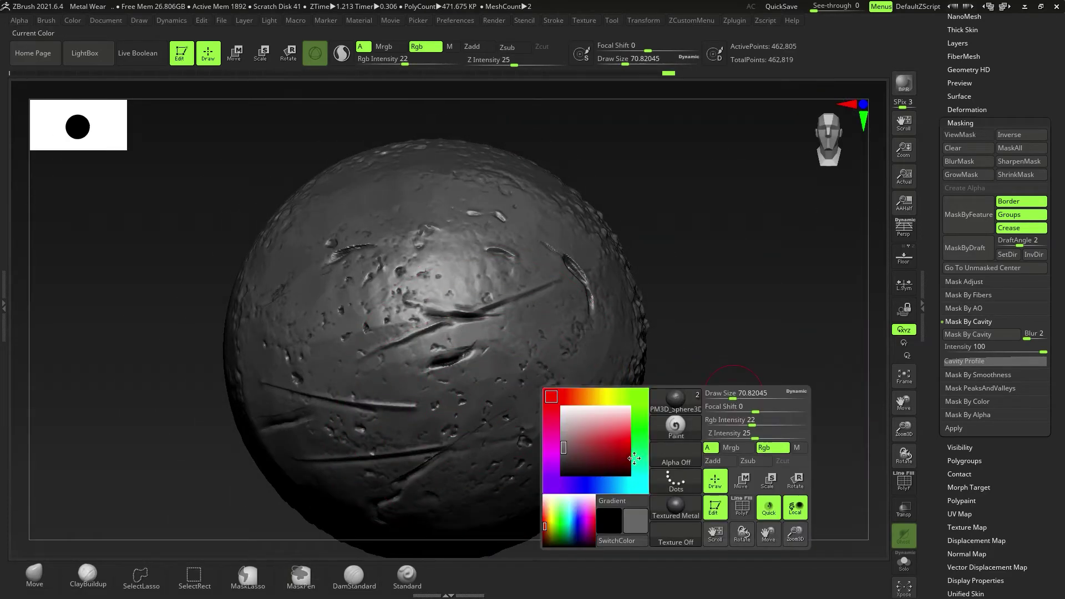
pyautogui.click(675, 506)
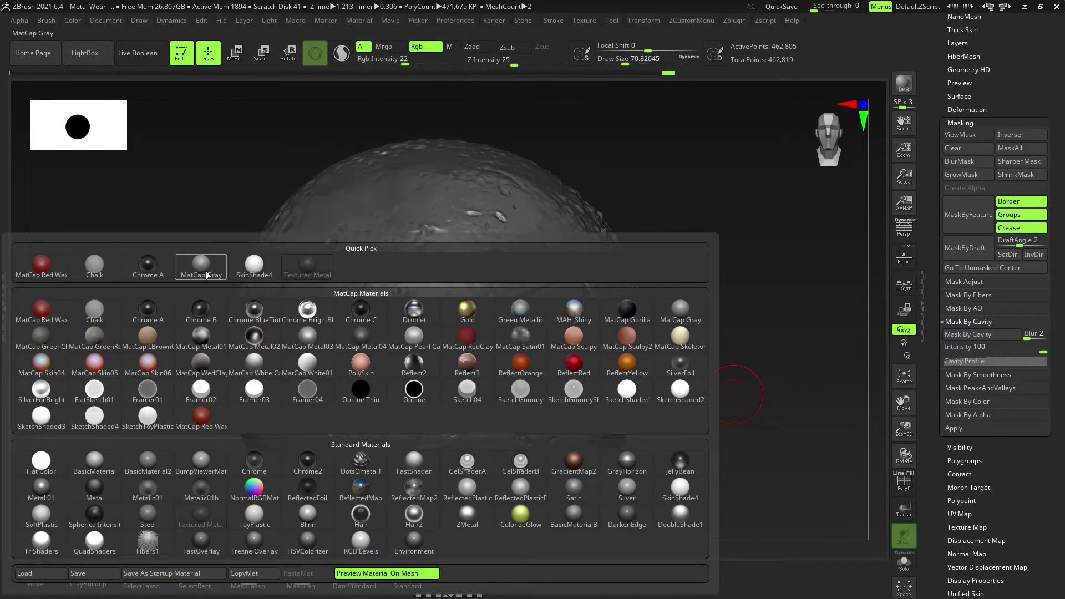
# - Switch to the Ear tool of the horned character and set the current colour to white
pyautogui.scroll(6, 996, 333)
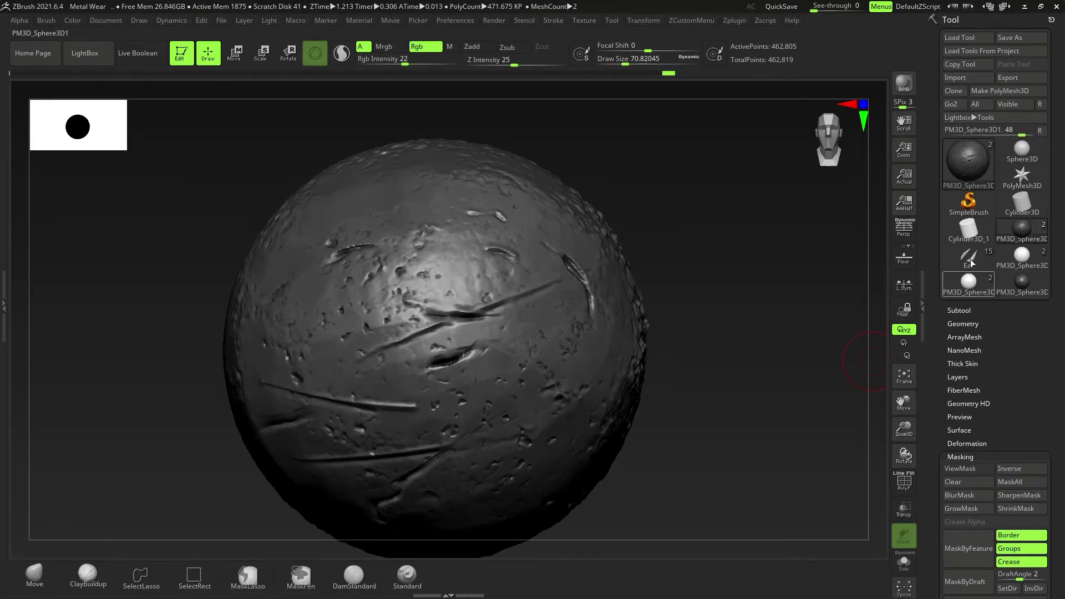
pyautogui.click(971, 261)
pyautogui.press('space')
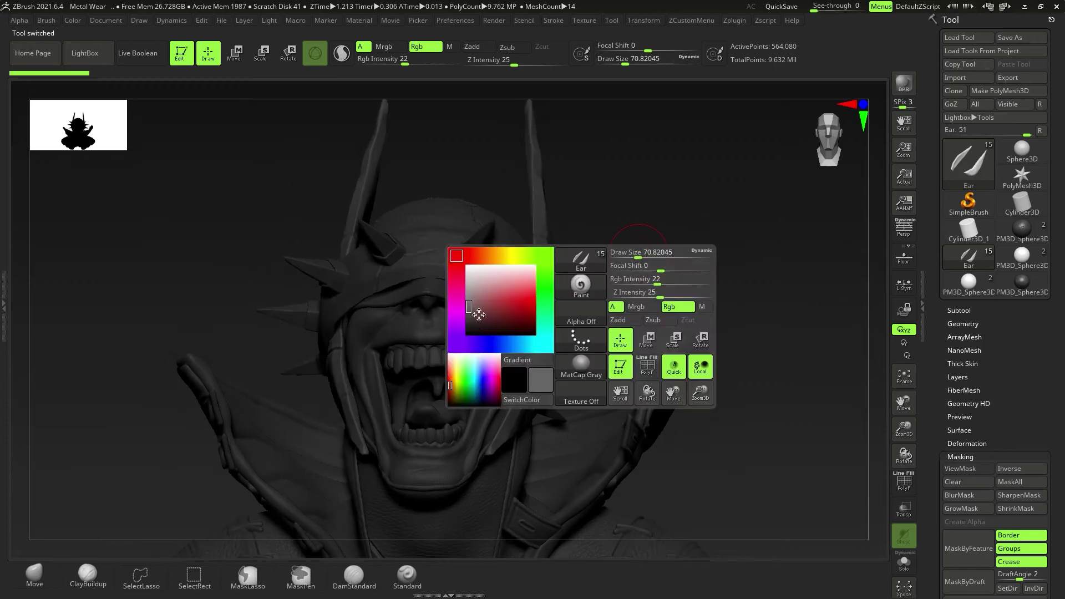
pyautogui.click(467, 267)
pyautogui.moveTo(671, 283); pyautogui.dragTo(585, 302)
# - Isolate the ears with Solo and rotate them upright with the gizmo
pyautogui.click(904, 562)
pyautogui.moveTo(666, 422); pyautogui.dragTo(533, 411)
pyautogui.press('w')
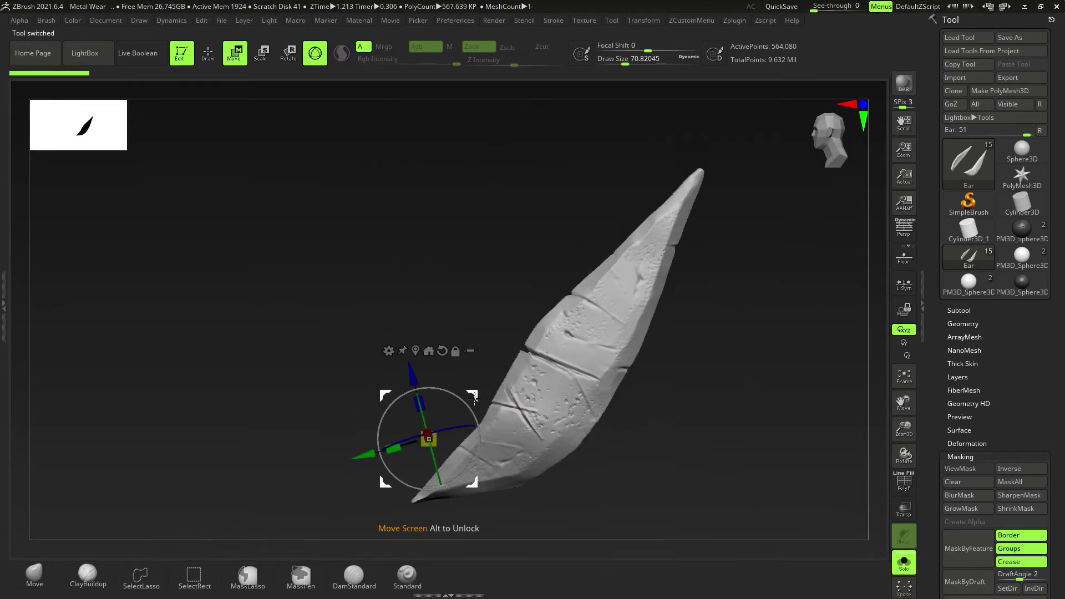
pyautogui.moveTo(465, 404); pyautogui.dragTo(438, 389)
pyautogui.moveTo(471, 397); pyautogui.dragTo(471, 444)
pyautogui.press('q')
# - Replace the ears' stored morph target with one of their current shape
pyautogui.moveTo(983, 451)
pyautogui.mouseDown()
pyautogui.moveTo(982, 394)
pyautogui.moveTo(989, 434)
pyautogui.mouseUp()
pyautogui.click(966, 403)
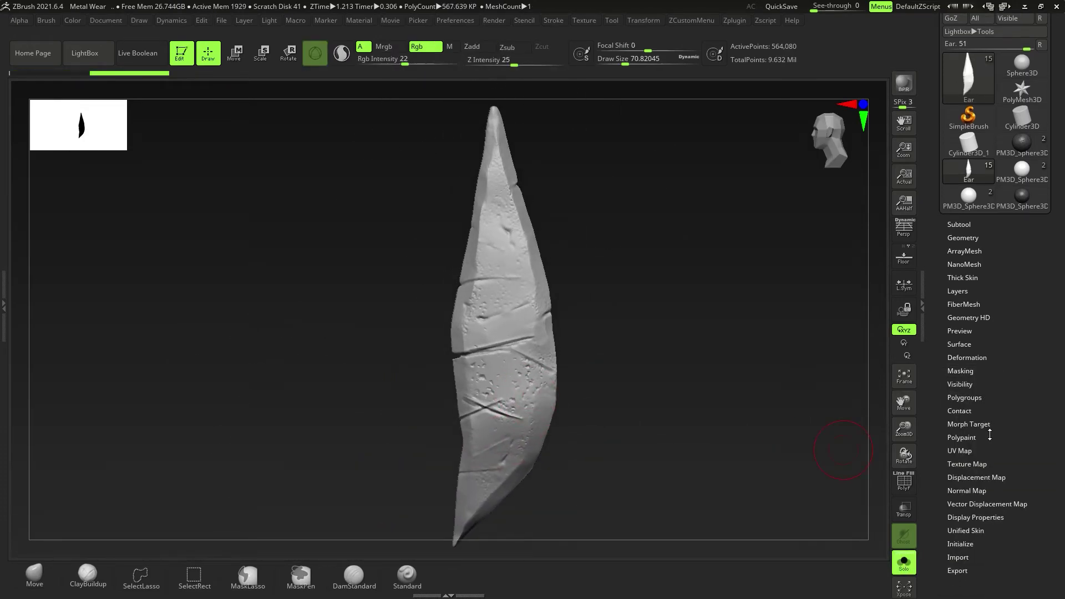
pyautogui.click(969, 425)
pyautogui.click(969, 454)
pyautogui.click(970, 441)
# - Carve a long groove across the middle of the ear with the DamStandard brush at draw size about 20
pyautogui.moveTo(455, 366); pyautogui.dragTo(508, 363, button='right')
pyautogui.keyDown('ctrl'); pyautogui.moveTo(509, 364); pyautogui.dragTo(509, 447, button='right'); pyautogui.keyUp('ctrl')
pyautogui.press('[')
pyautogui.press('[')
pyautogui.press('[')
pyautogui.press('[')
pyautogui.press('[')
pyautogui.click(354, 576)
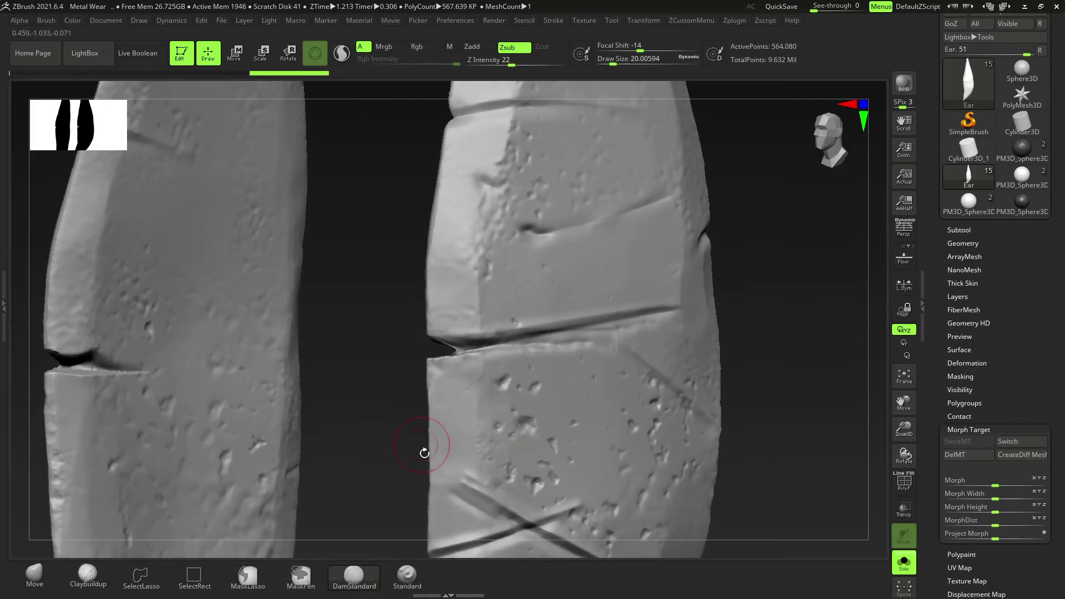
pyautogui.moveTo(602, 422); pyautogui.dragTo(434, 458)
pyautogui.keyDown('alt'); pyautogui.moveTo(588, 444); pyautogui.dragTo(571, 413, button='right'); pyautogui.keyUp('alt')
pyautogui.moveTo(572, 413)
pyautogui.keyDown('ctrl'); pyautogui.mouseDown(button='right')
pyautogui.moveTo(588, 438)
pyautogui.moveTo(601, 420)
pyautogui.mouseUp(button='right'); pyautogui.keyUp('ctrl')
# - Soften the new groove's edges with the Morph brush at draw size about 12
pyautogui.press('space')
pyautogui.click(609, 436)
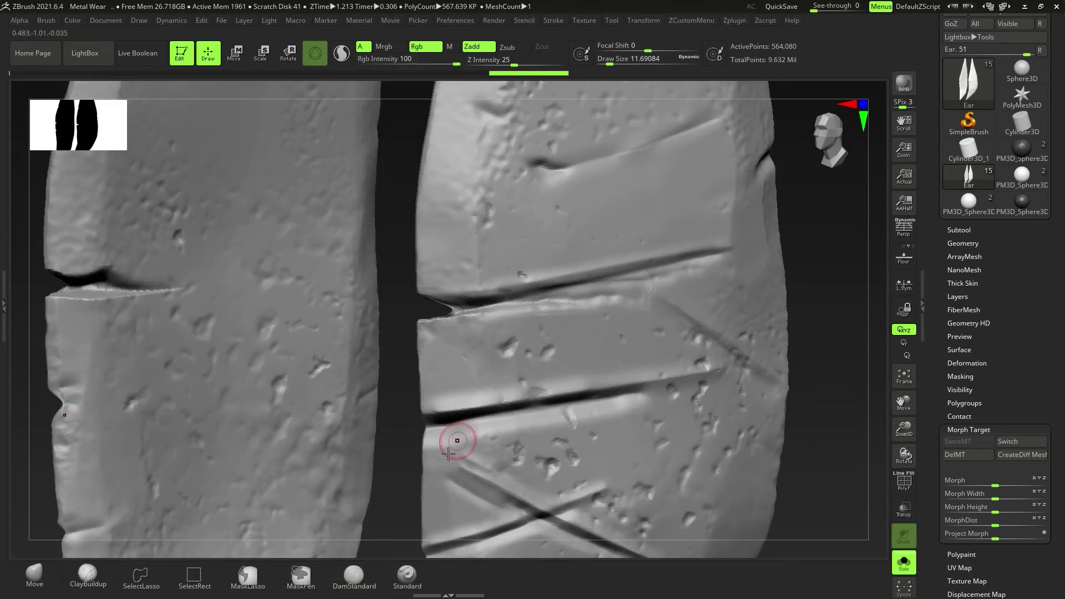
pyautogui.moveTo(486, 451); pyautogui.dragTo(503, 446)
pyautogui.moveTo(366, 446)
pyautogui.mouseDown(button='right')
pyautogui.moveTo(535, 440)
pyautogui.moveTo(400, 460)
pyautogui.mouseUp(button='right')
# - Add ClayBuildup strokes around the ear's edge notch at Z Intensity 11, and switch back to the Morph brush
pyautogui.click(89, 582)
pyautogui.moveTo(588, 428); pyautogui.dragTo(482, 416, button='right')
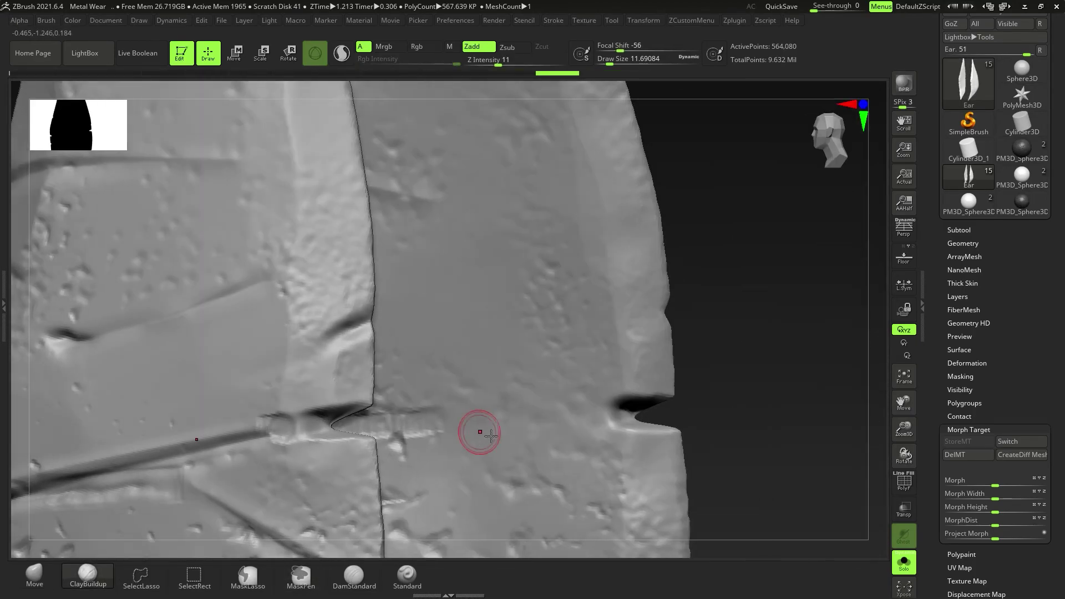
pyautogui.press('space')
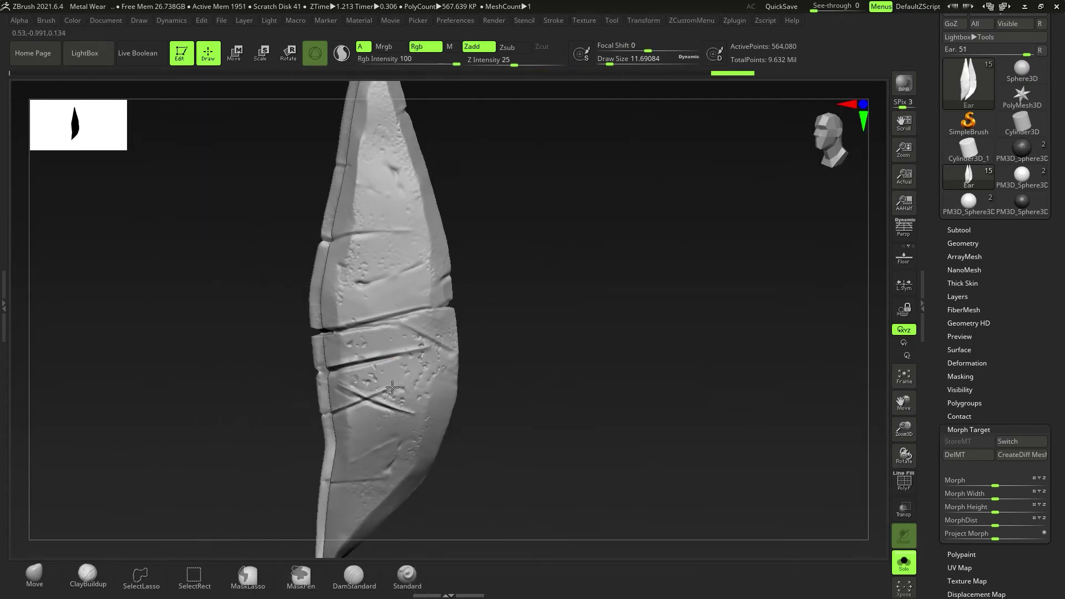
# - Undo the edits made to the ears and turn off Solo to show the whole character
pyautogui.moveTo(393, 388); pyautogui.dragTo(517, 422, button='right')
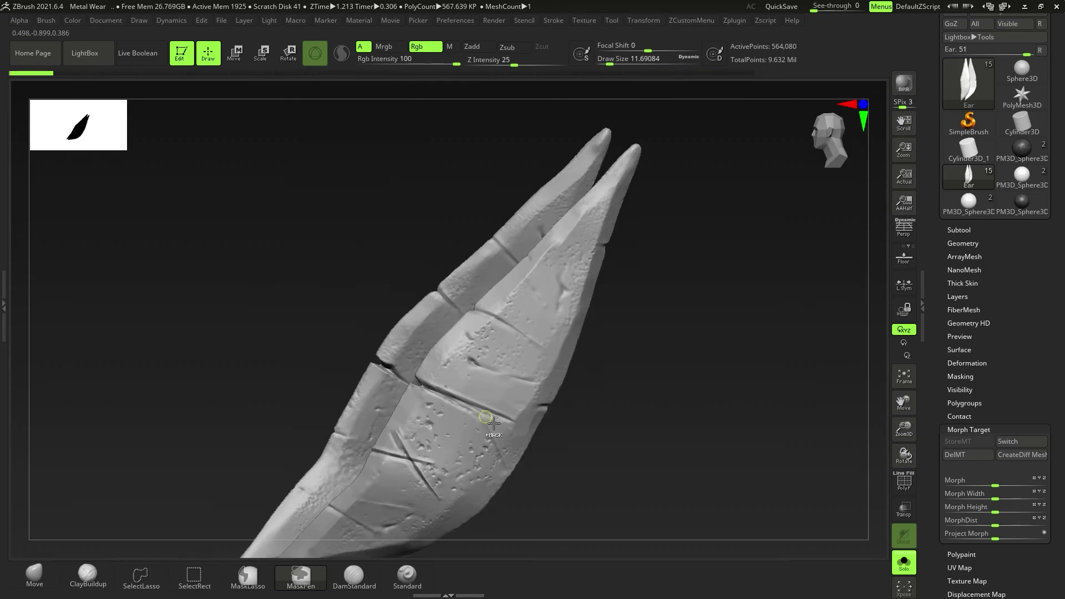
pyautogui.click(904, 562)
pyautogui.moveTo(388, 389); pyautogui.dragTo(468, 413, button='right')
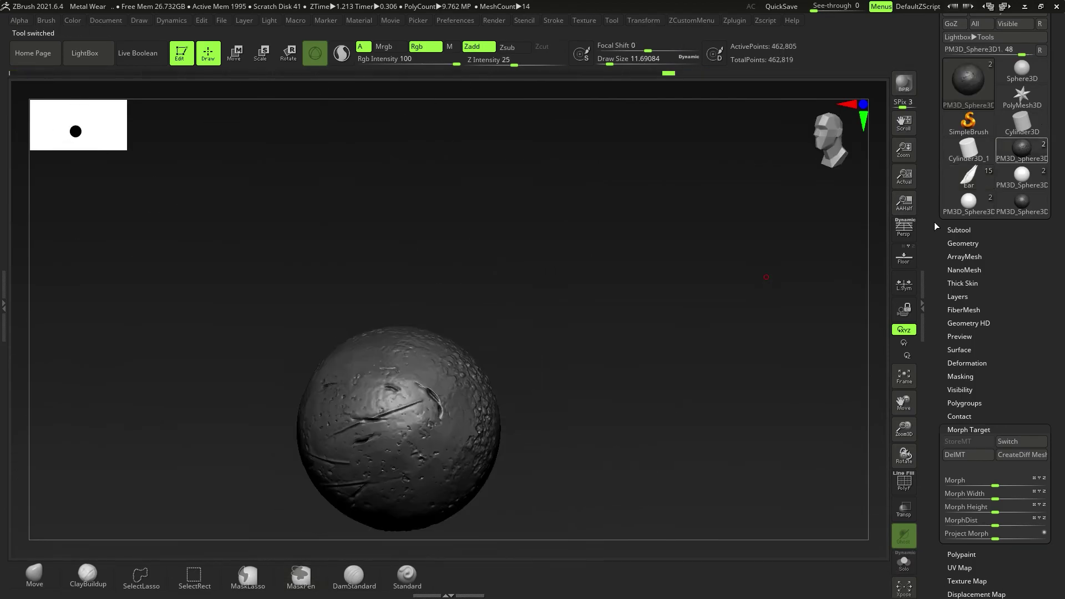
# - Return to the worn metal sphere and hide the tool tray
pyautogui.doubleClick(923, 314)
pyautogui.moveTo(333, 408); pyautogui.dragTo(483, 385, button='right')
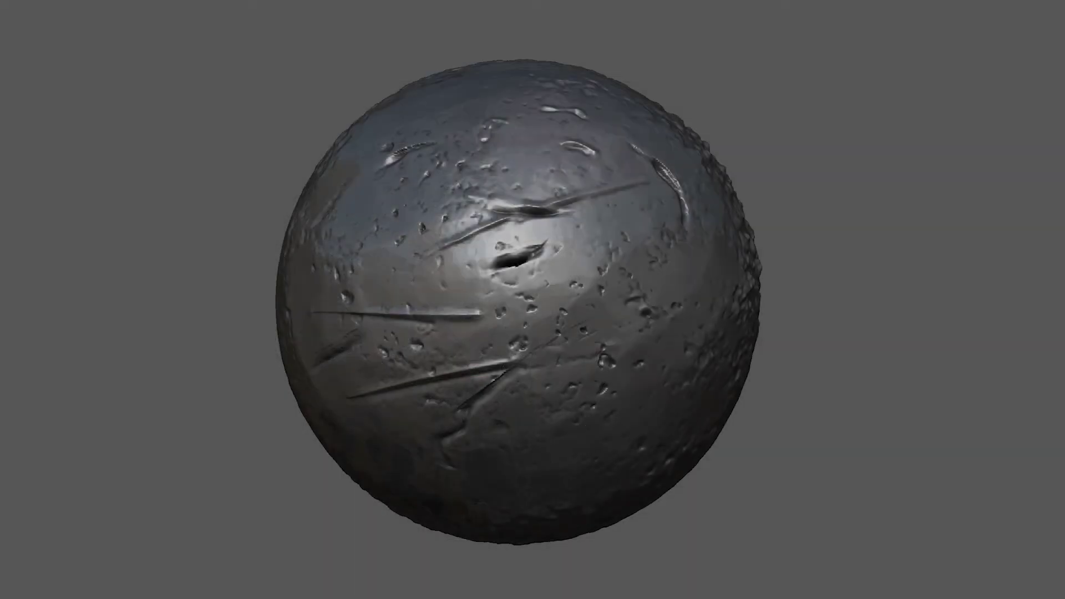